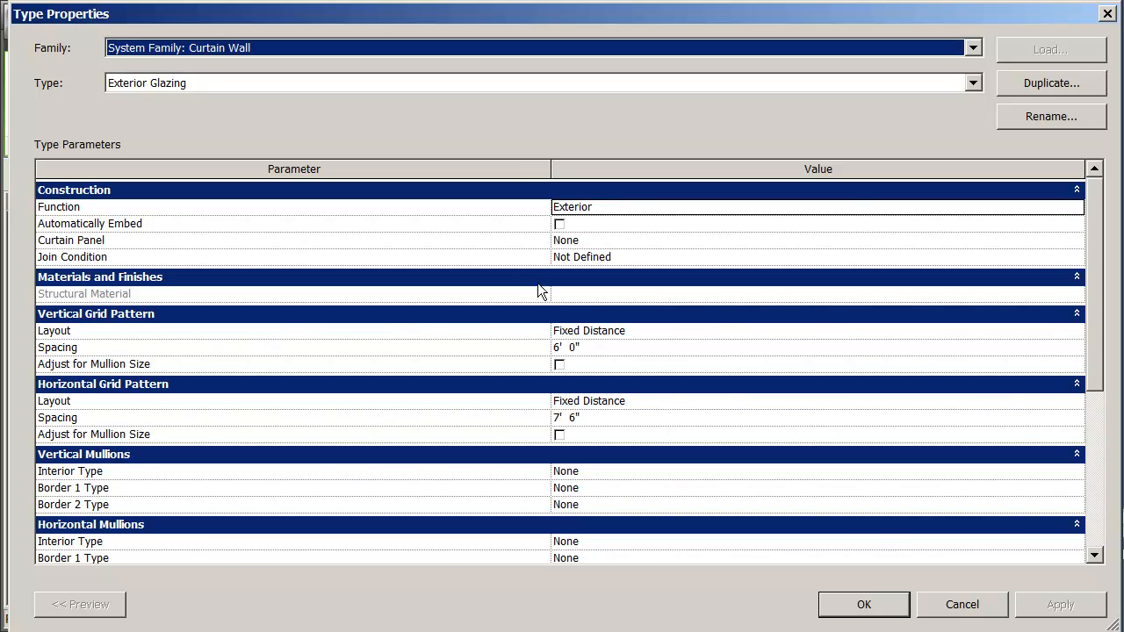
Close the Exterior Glazing type settings and draw a horizontal curtain wall about 14' long above and beside the door on Level 1
{"action": "left_click", "coordinate": [594, 418]}
{"action": "left_click", "coordinate": [587, 347]}
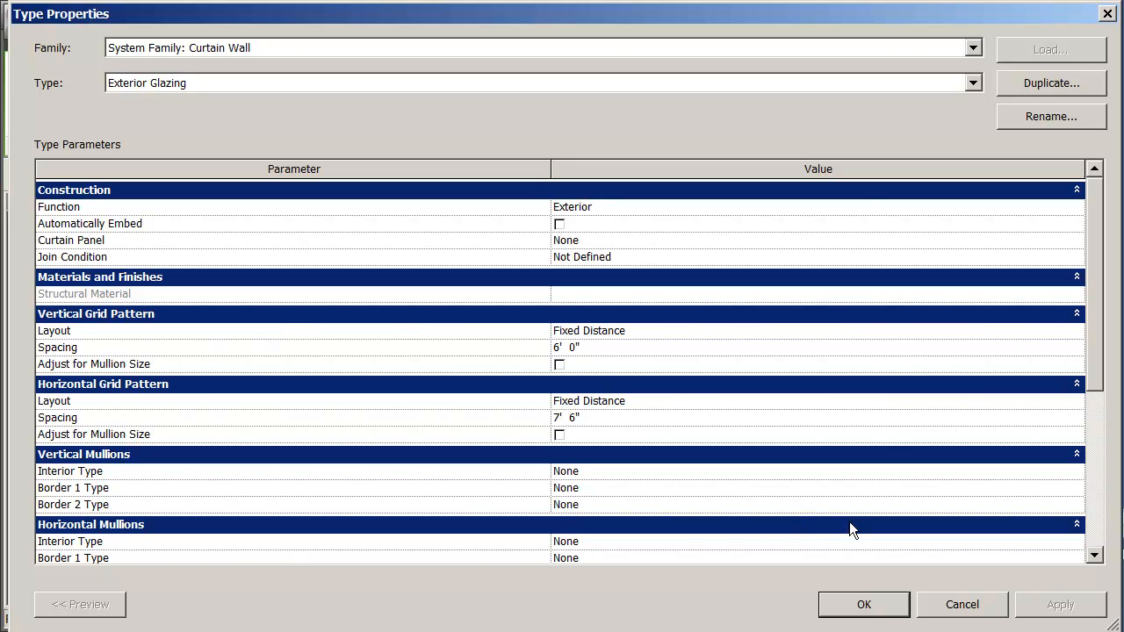
{"action": "left_click", "coordinate": [874, 613]}
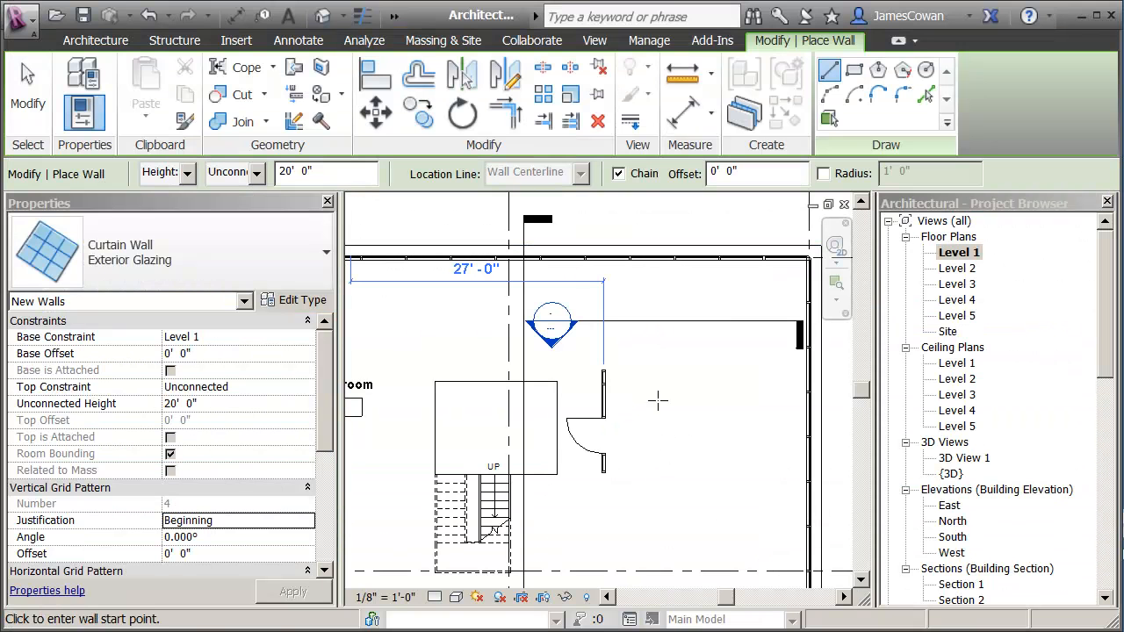
{"action": "left_click", "coordinate": [622, 354]}
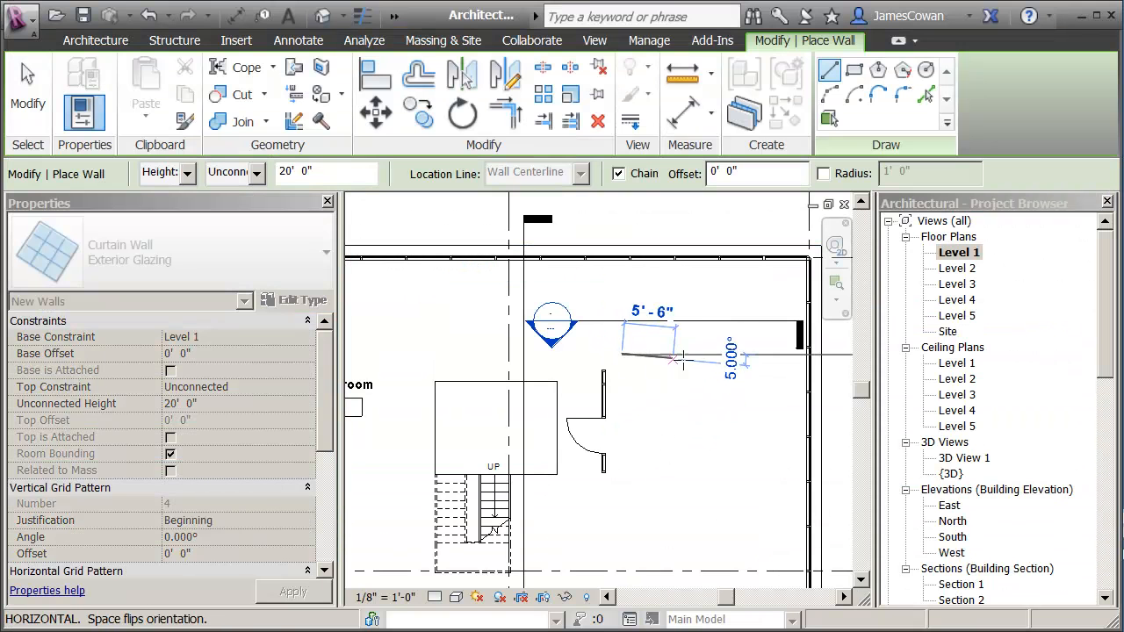
{"action": "left_click", "coordinate": [753, 354]}
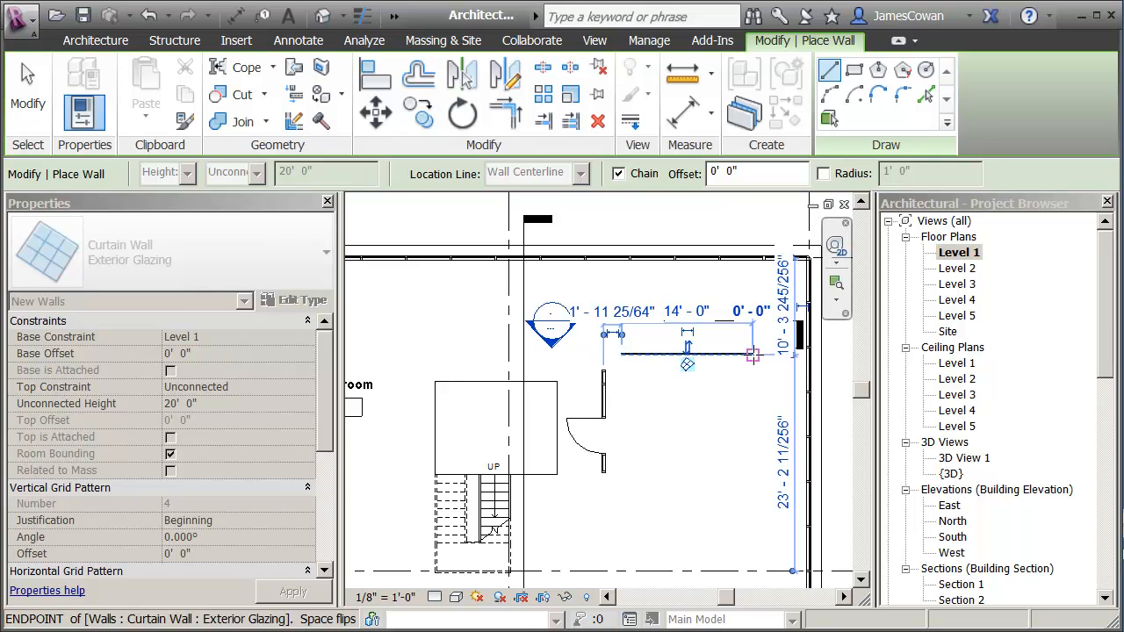
{"action": "scroll", "coordinate": [752, 439], "scroll_direction": "up", "scroll_amount": 3}
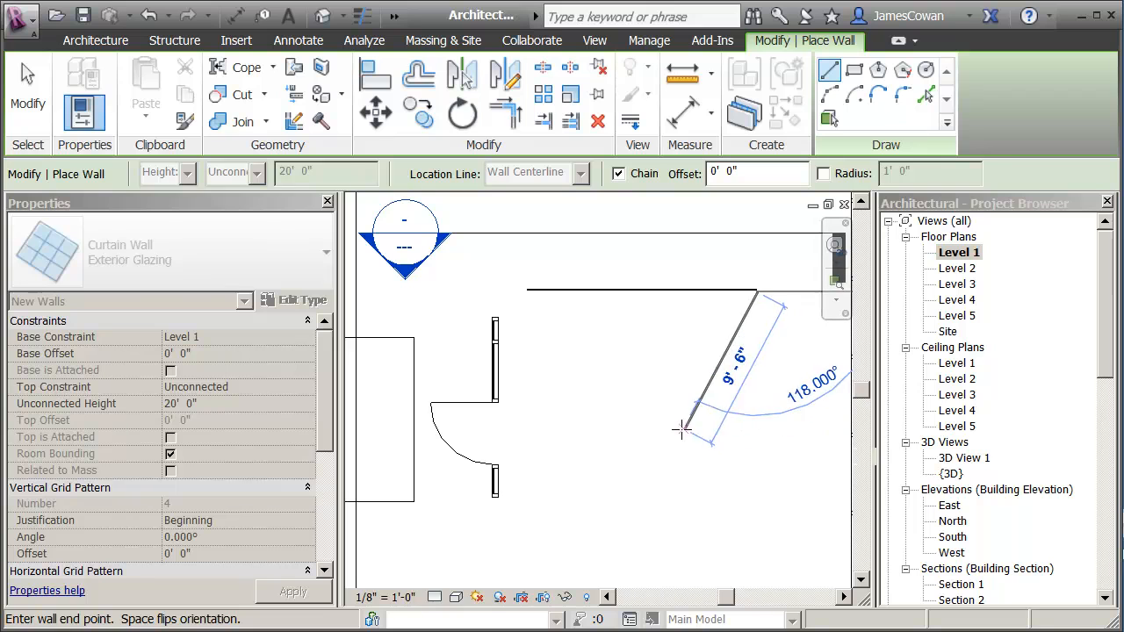
{"action": "key", "text": "Escape"}
{"action": "key", "text": "Escape"}
{"action": "scroll", "coordinate": [621, 326], "scroll_direction": "up", "scroll_amount": 1}
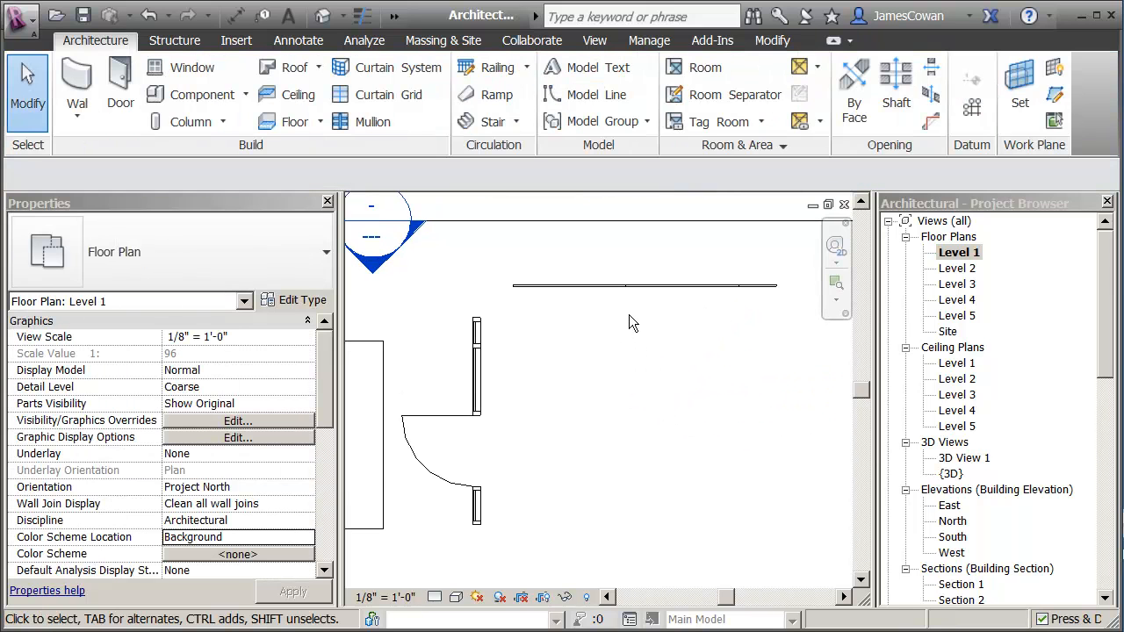
Open the section view that looks at the new curtain wall from its section head in the plan
{"action": "double_click", "coordinate": [379, 263]}
{"action": "scroll", "coordinate": [598, 404], "scroll_direction": "down", "scroll_amount": 4}
{"action": "middle_click_drag", "start_coordinate": [610, 391], "coordinate": [605, 414]}
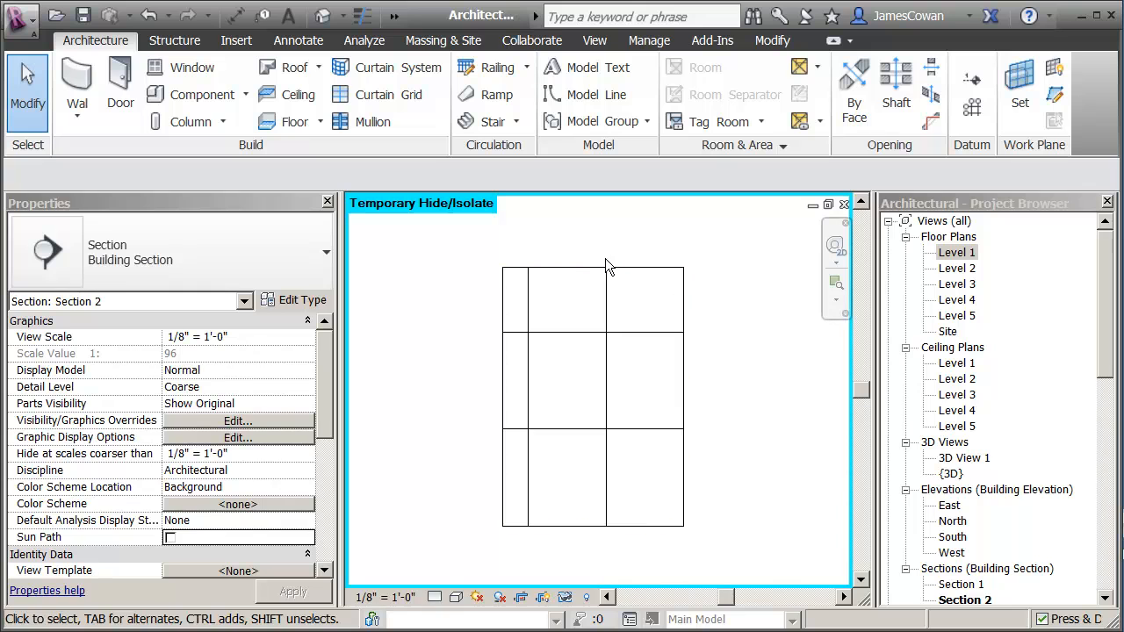
Set the vertical grid spacing of the curtain wall's Exterior Glazing type to 3' 0"
{"action": "left_click", "coordinate": [566, 266]}
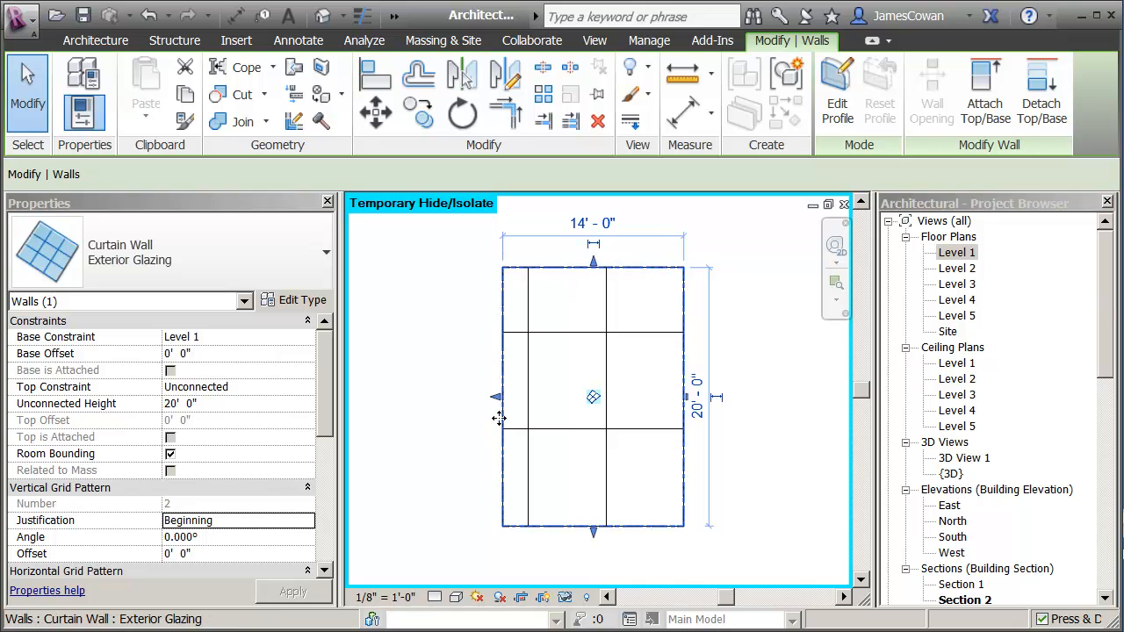
{"action": "left_click", "coordinate": [300, 302]}
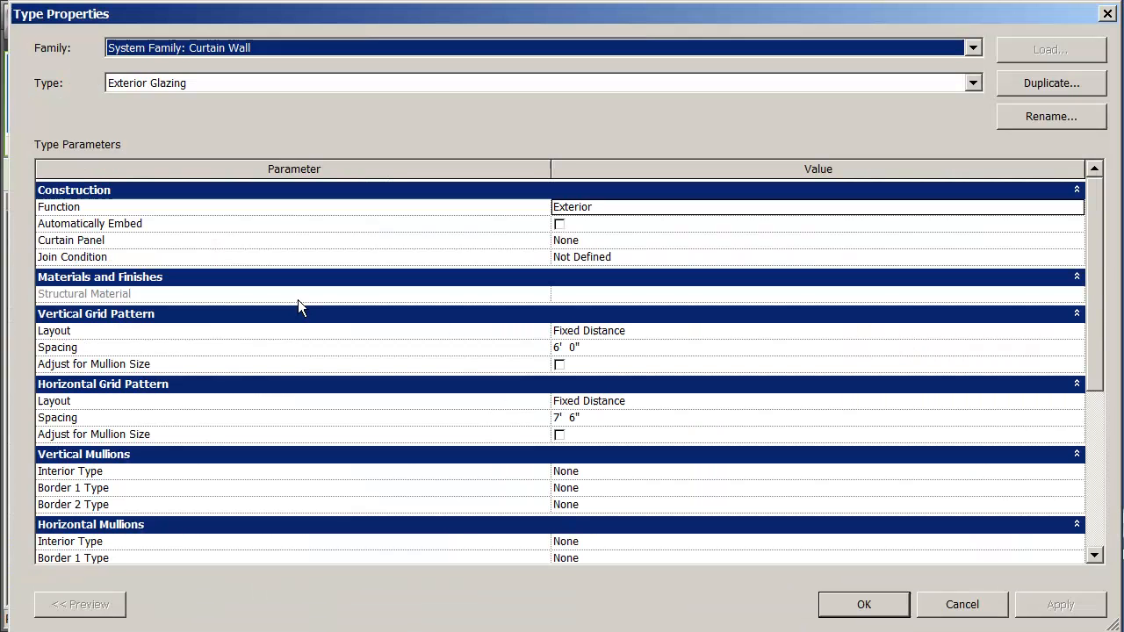
{"action": "left_click", "coordinate": [560, 353]}
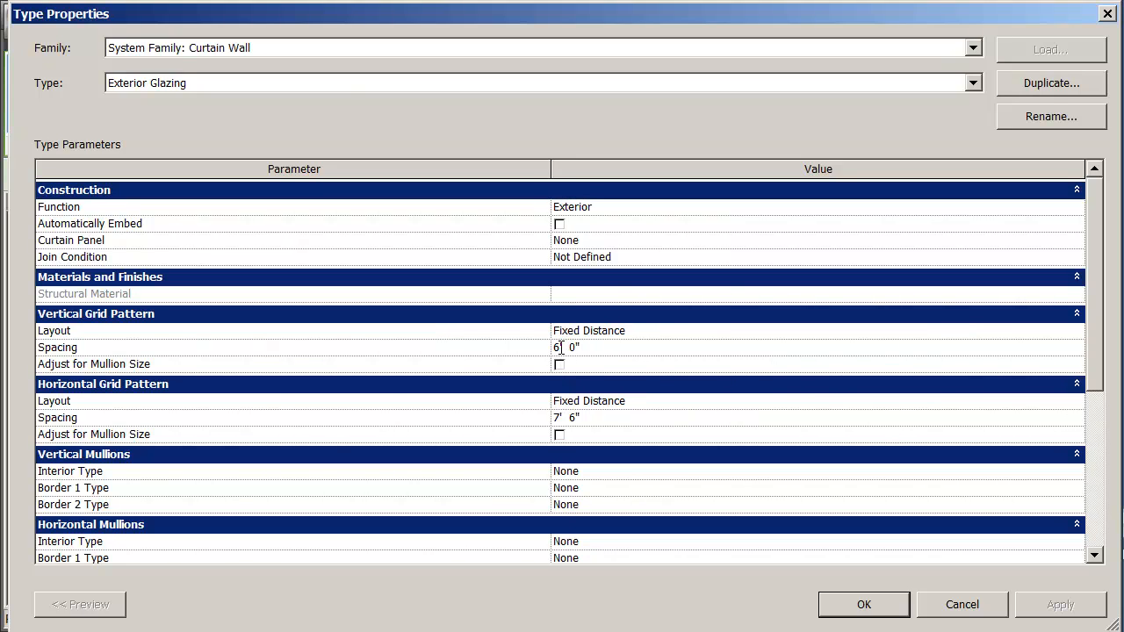
{"action": "left_click_drag", "start_coordinate": [560, 348], "coordinate": [521, 348]}
{"action": "type", "text": "3"}
{"action": "left_click", "coordinate": [887, 606]}
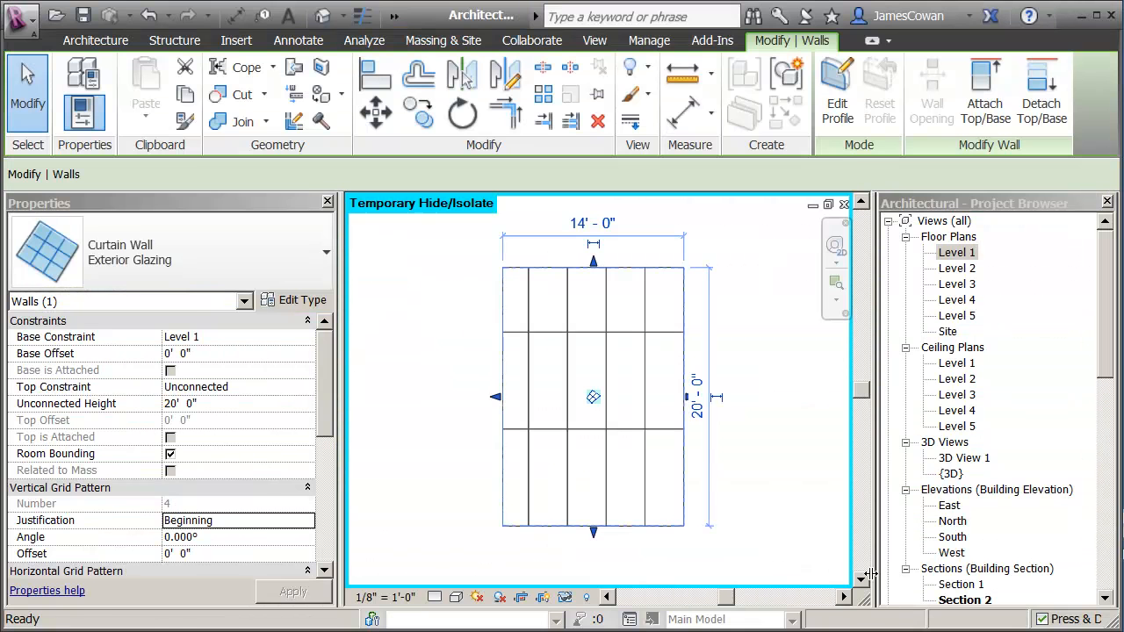
{"action": "left_click", "coordinate": [778, 413]}
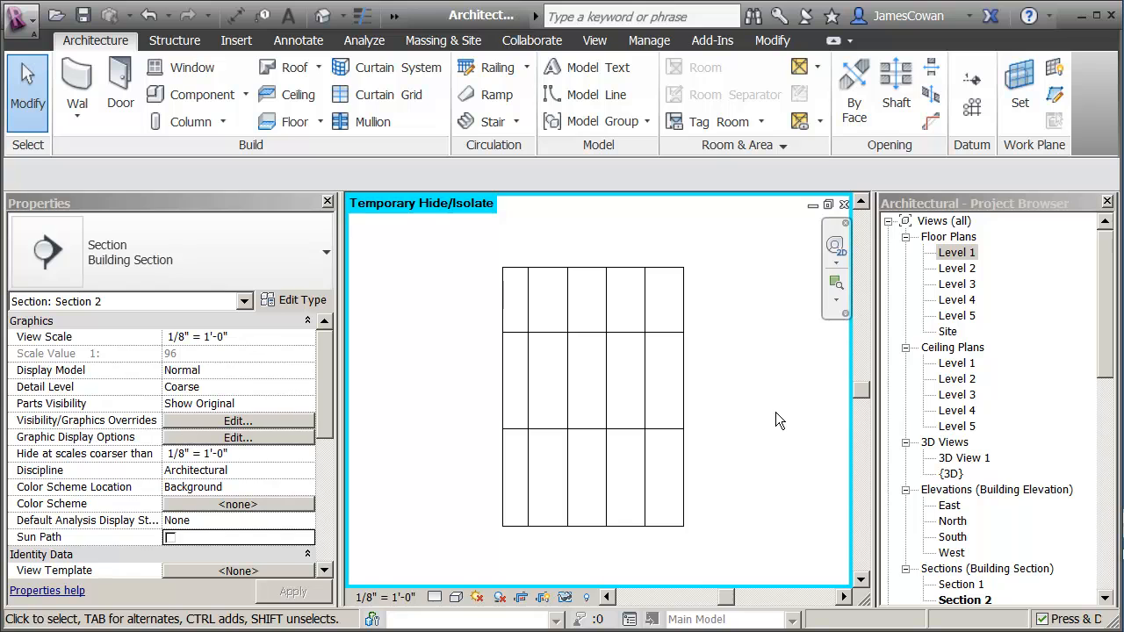
Set the selected curtain wall's vertical grid justification to End
{"action": "middle_click_drag", "start_coordinate": [372, 437], "coordinate": [376, 438]}
{"action": "scroll", "coordinate": [449, 385], "scroll_direction": "up", "scroll_amount": 1}
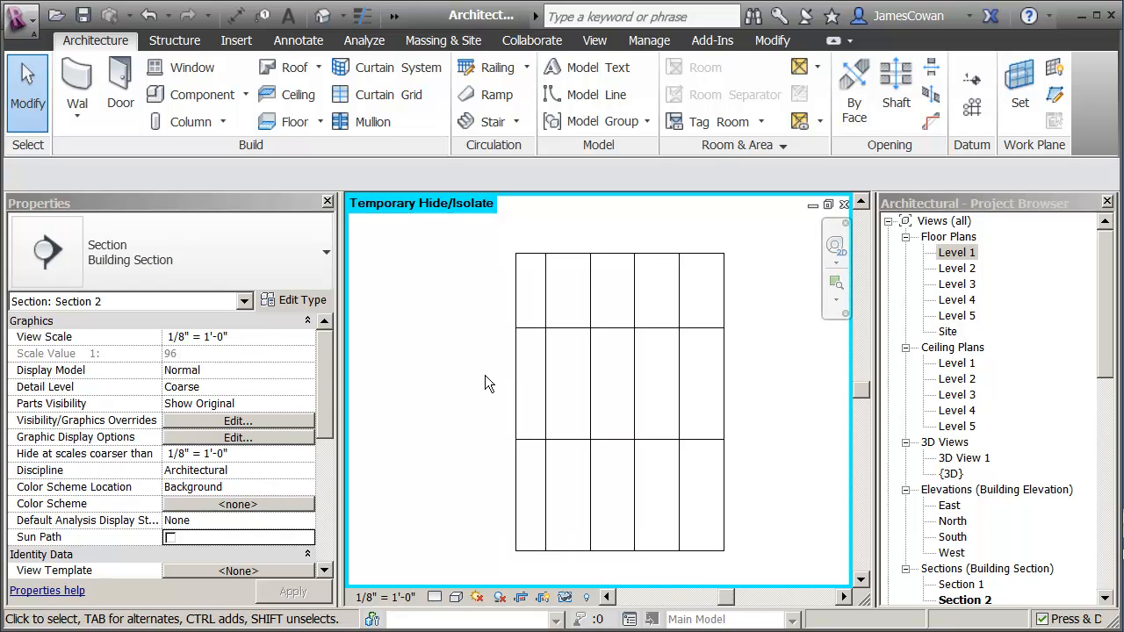
{"action": "left_click", "coordinate": [518, 399]}
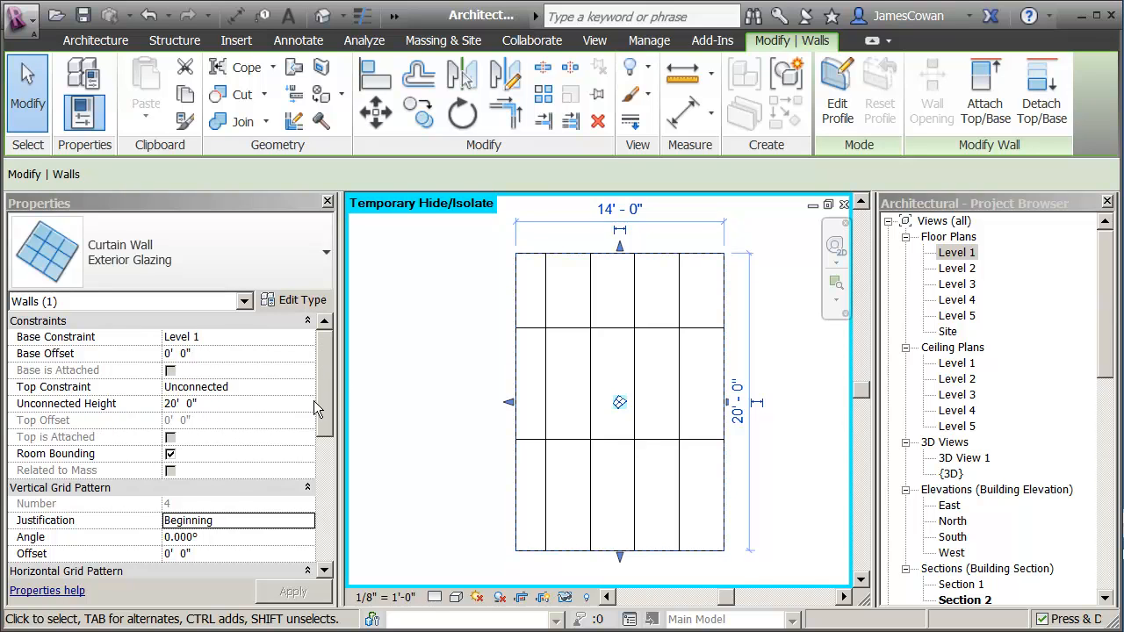
{"action": "left_click_drag", "start_coordinate": [325, 421], "coordinate": [326, 465]}
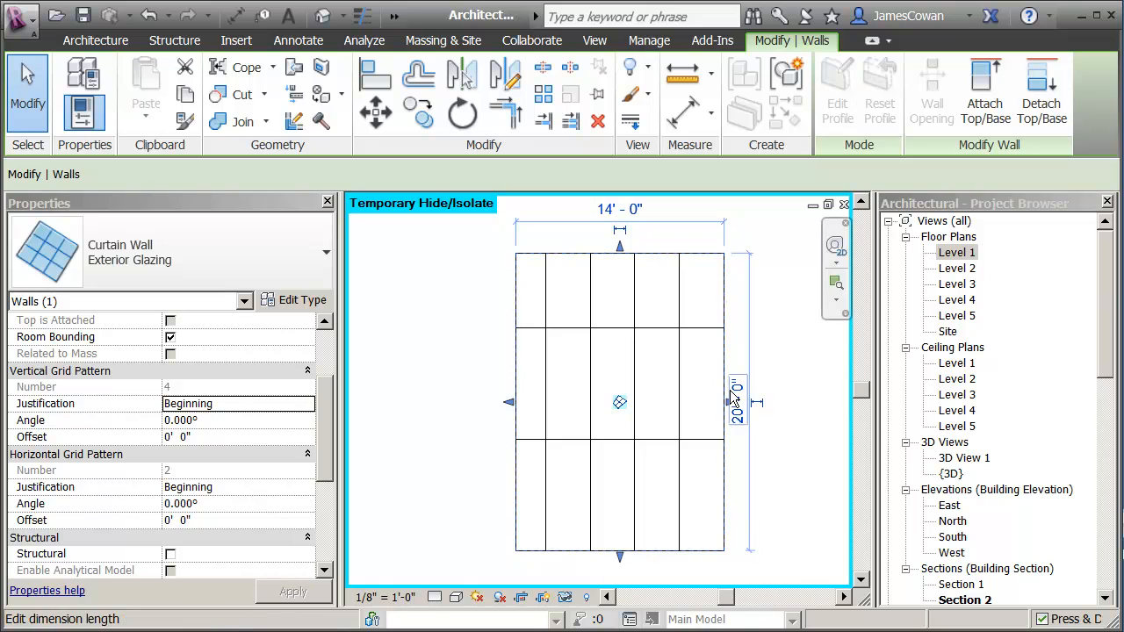
{"action": "left_click", "coordinate": [307, 406]}
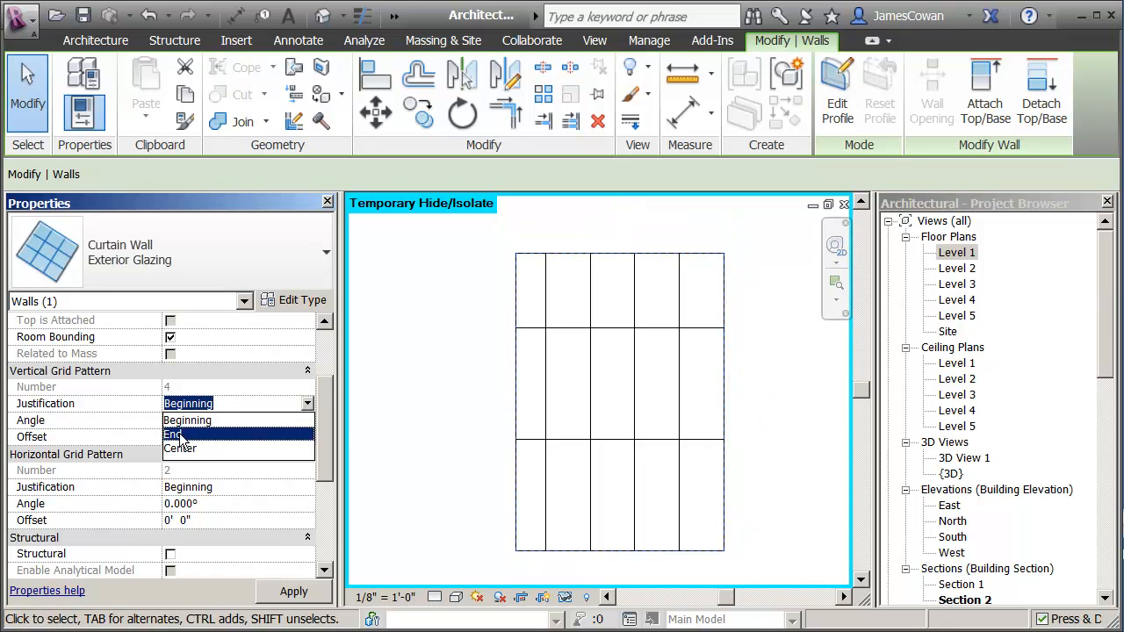
{"action": "left_click", "coordinate": [183, 434]}
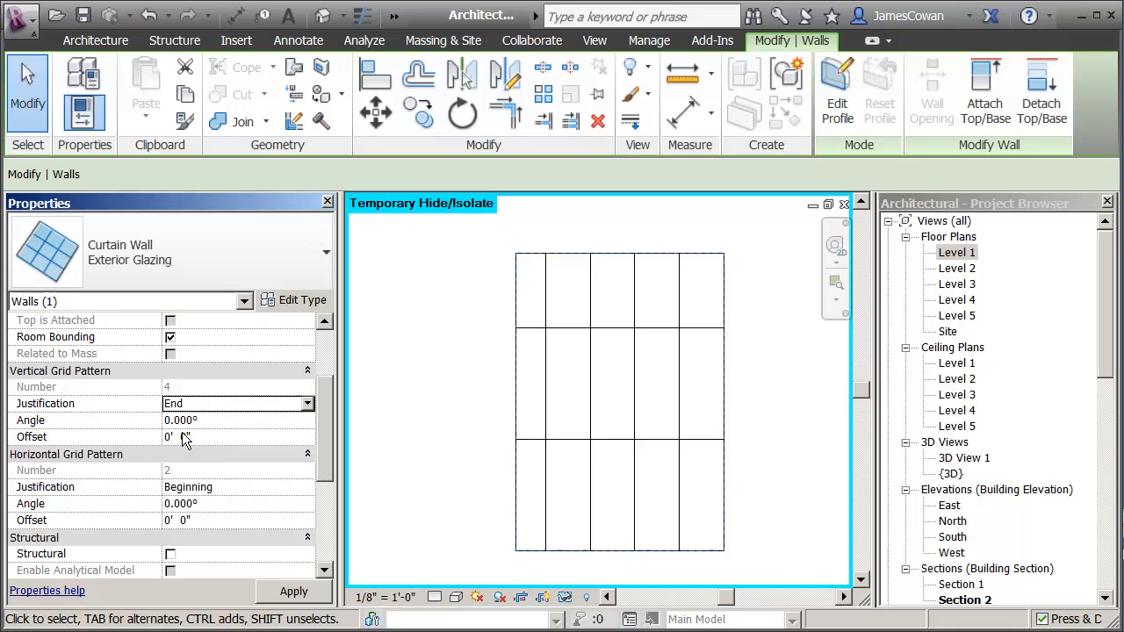
Change the curtain wall's vertical grid justification to Center
{"action": "left_click", "coordinate": [310, 405]}
{"action": "left_click", "coordinate": [308, 404]}
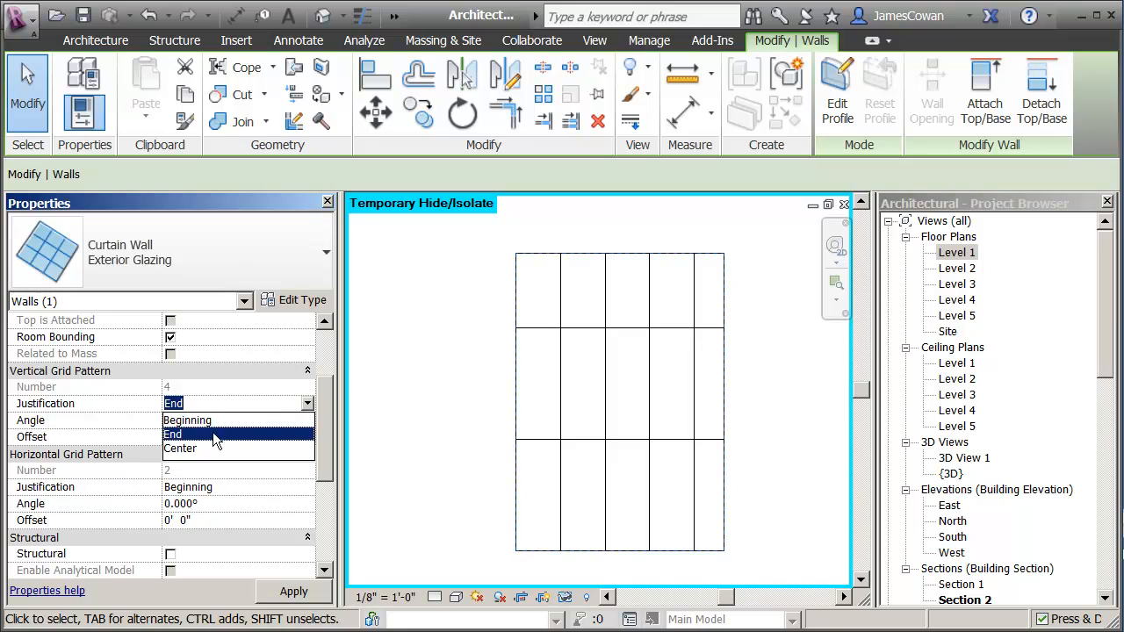
{"action": "left_click", "coordinate": [191, 449]}
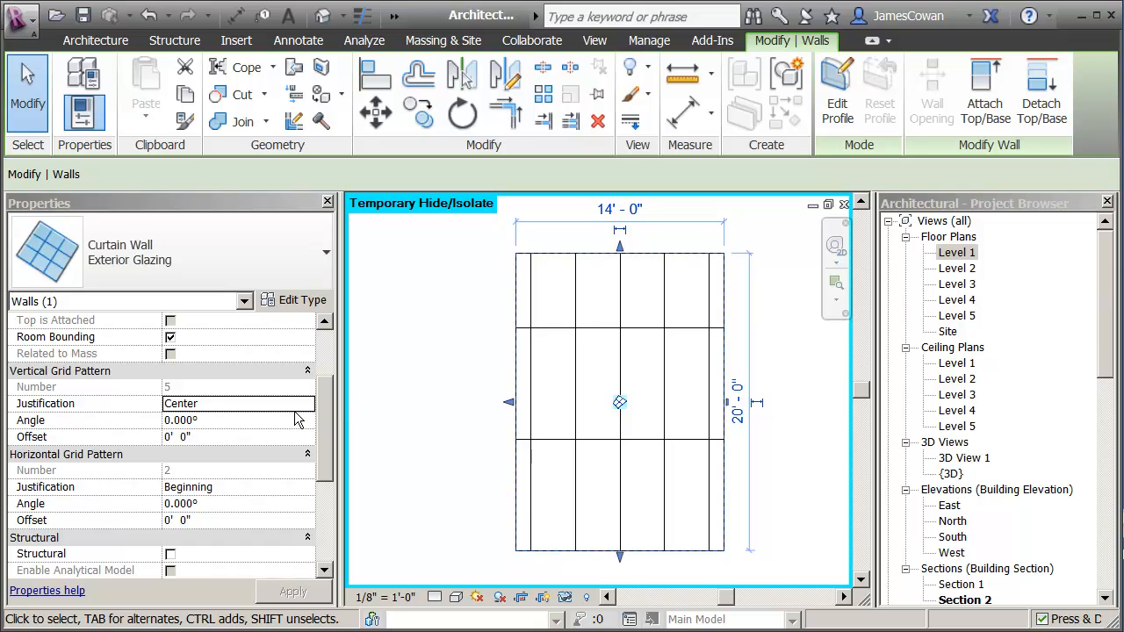
Try a 10° angle on the curtain wall's vertical grid pattern and reset it to 0°
{"action": "left_click", "coordinate": [263, 421]}
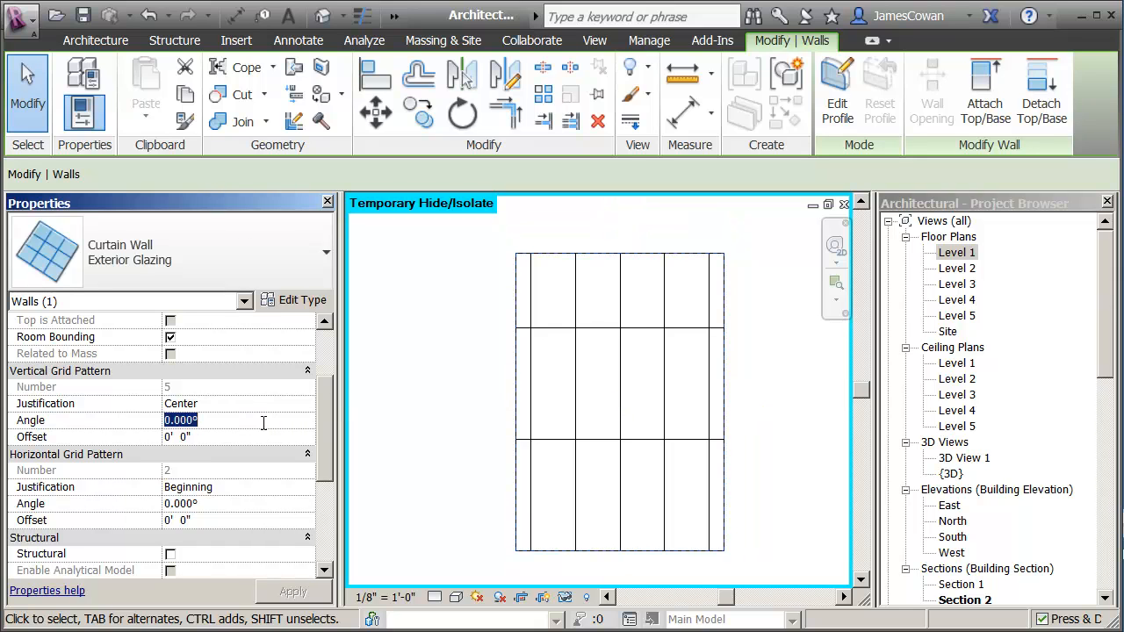
{"action": "type", "text": "10"}
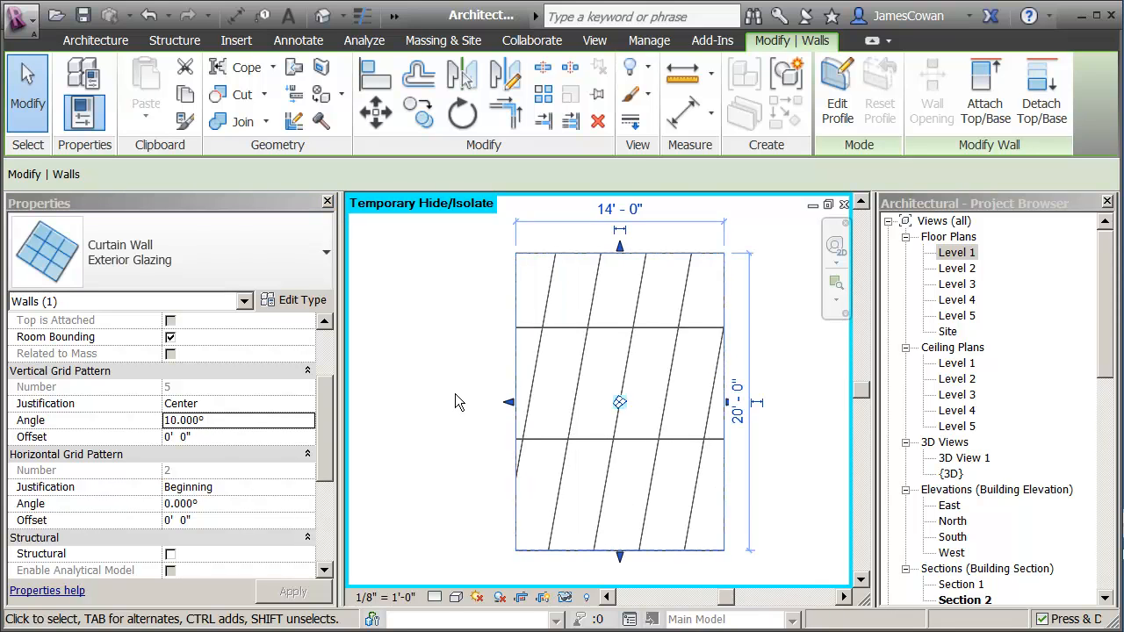
{"action": "left_click", "coordinate": [246, 420]}
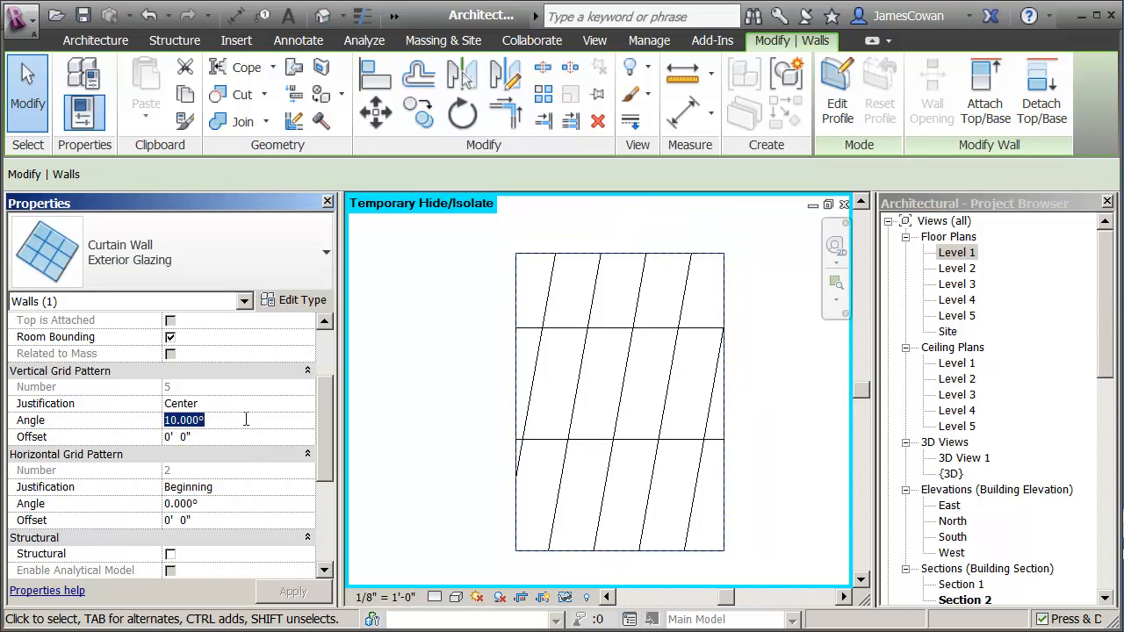
{"action": "type", "text": "0"}
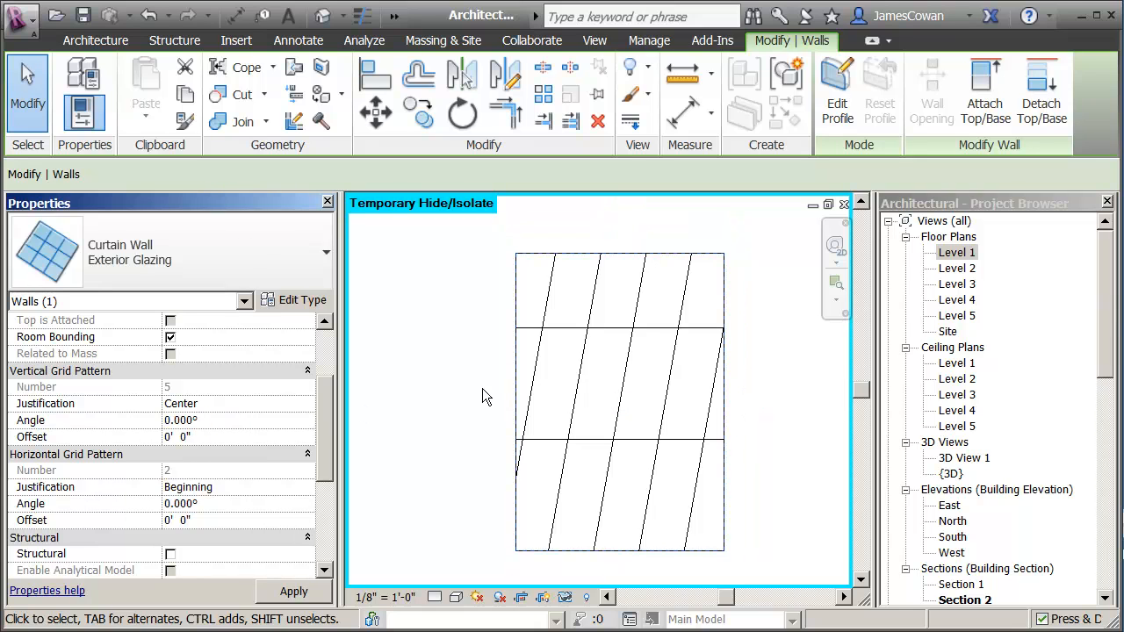
Try a 1' 0" offset on the curtain wall's vertical grid pattern and reset it to 0' 0"
{"action": "left_click", "coordinate": [197, 442]}
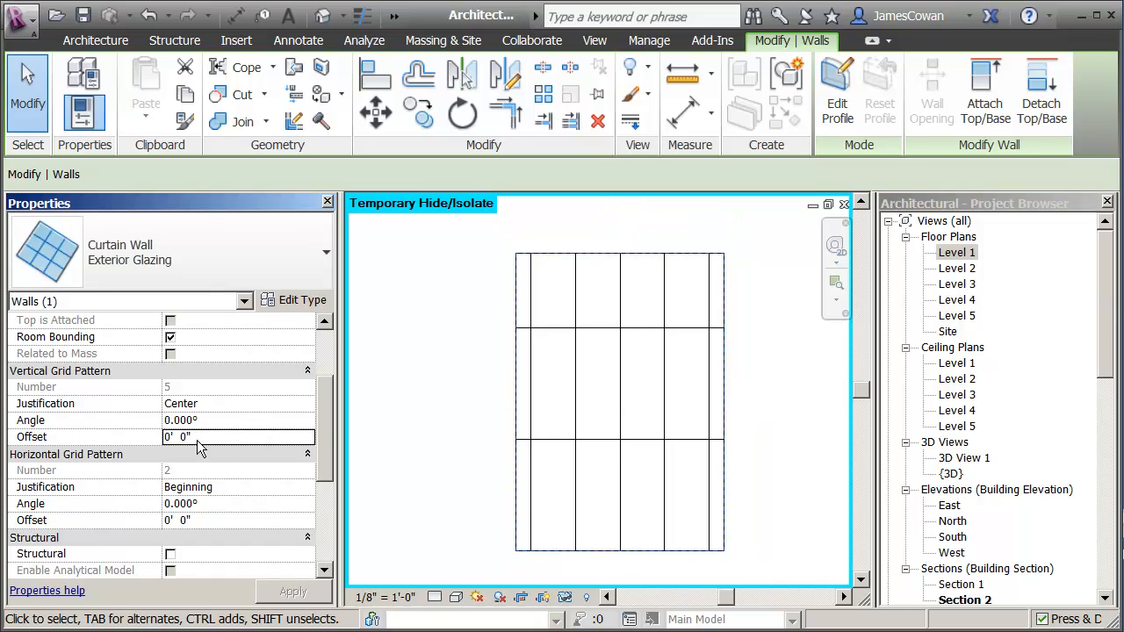
{"action": "left_click", "coordinate": [199, 441]}
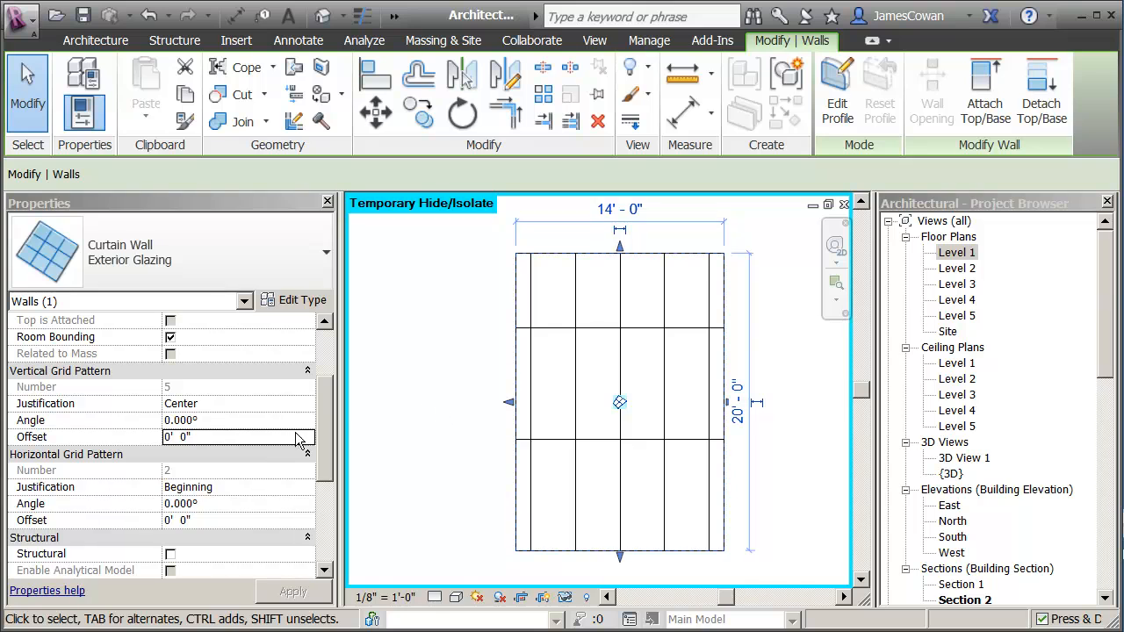
{"action": "type", "text": "1"}
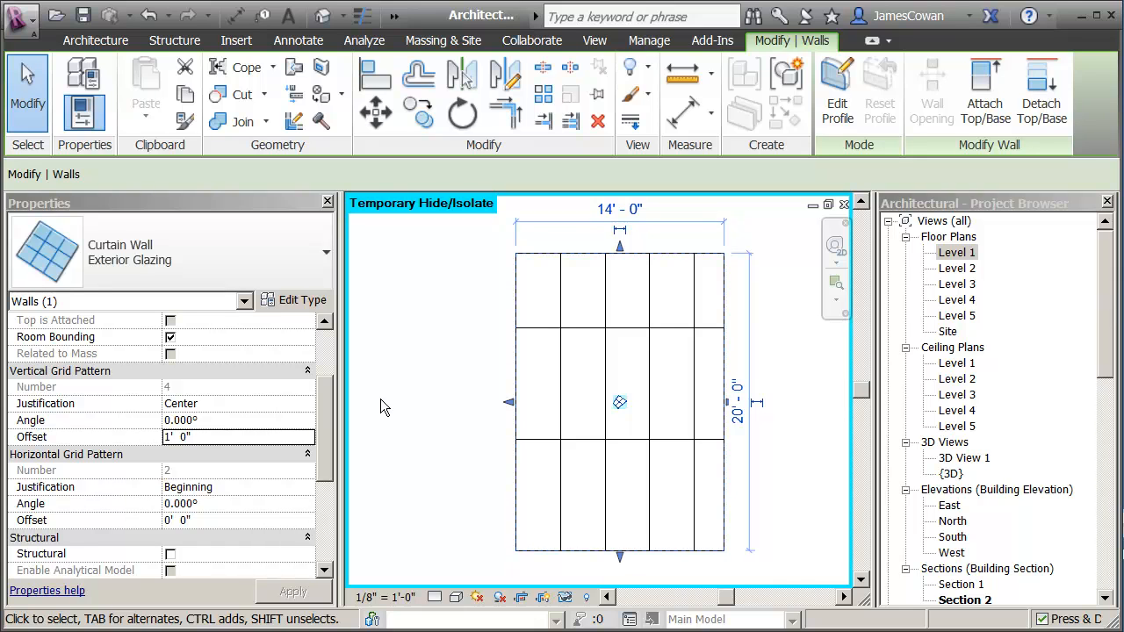
{"action": "left_click", "coordinate": [206, 441]}
{"action": "left_click", "coordinate": [222, 440]}
{"action": "type", "text": "0"}
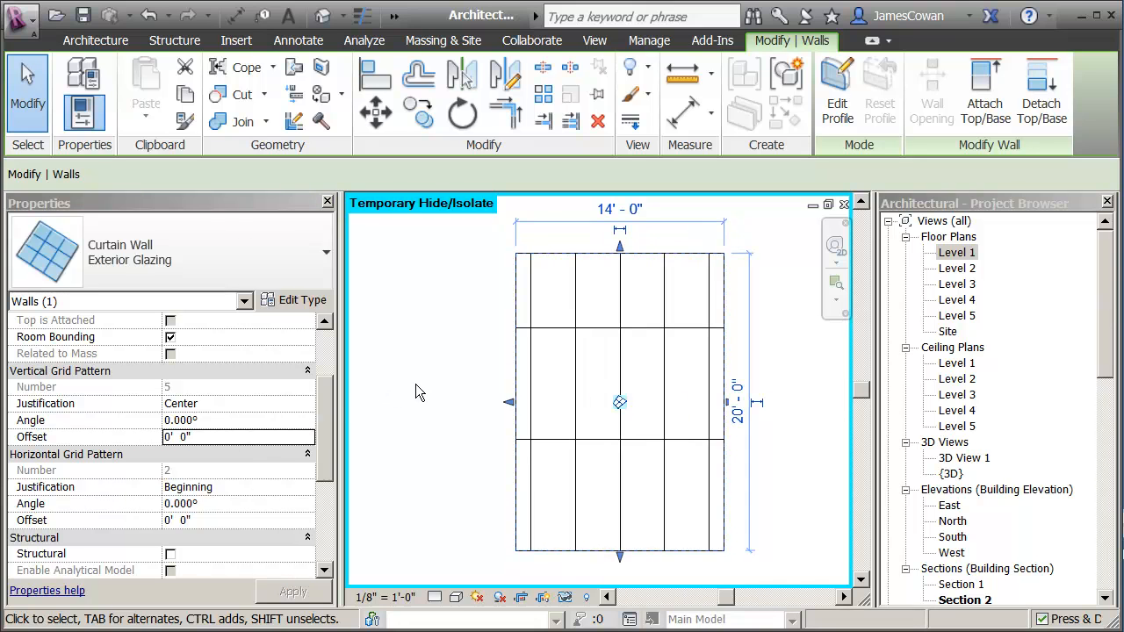
{"action": "left_click", "coordinate": [416, 384]}
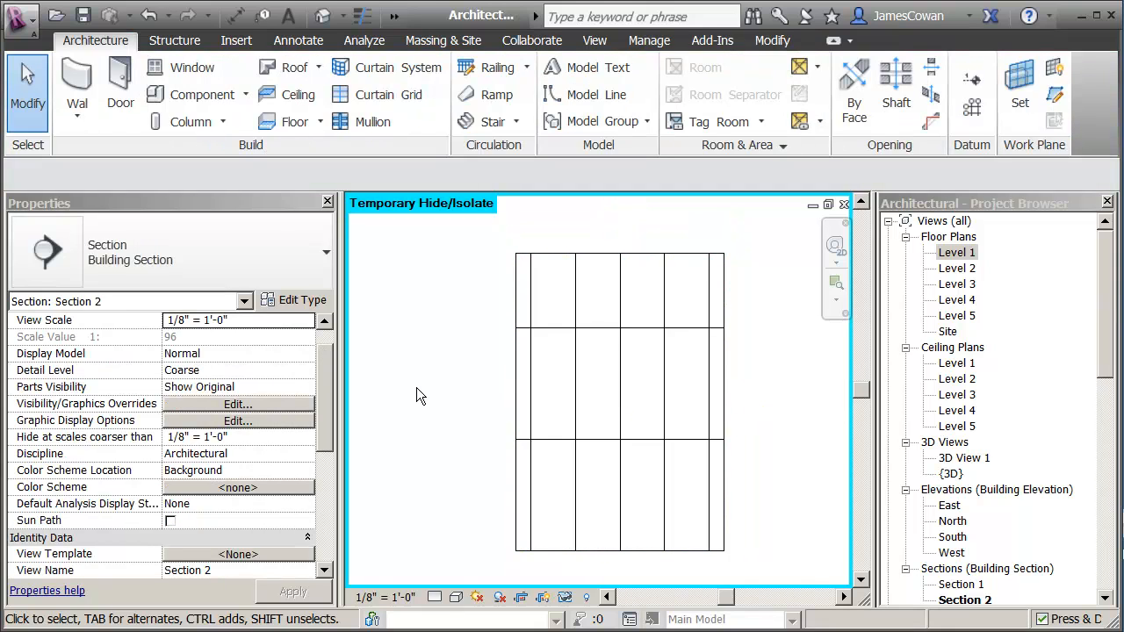
Set the curtain wall's horizontal grid justification to End
{"action": "left_click", "coordinate": [518, 390]}
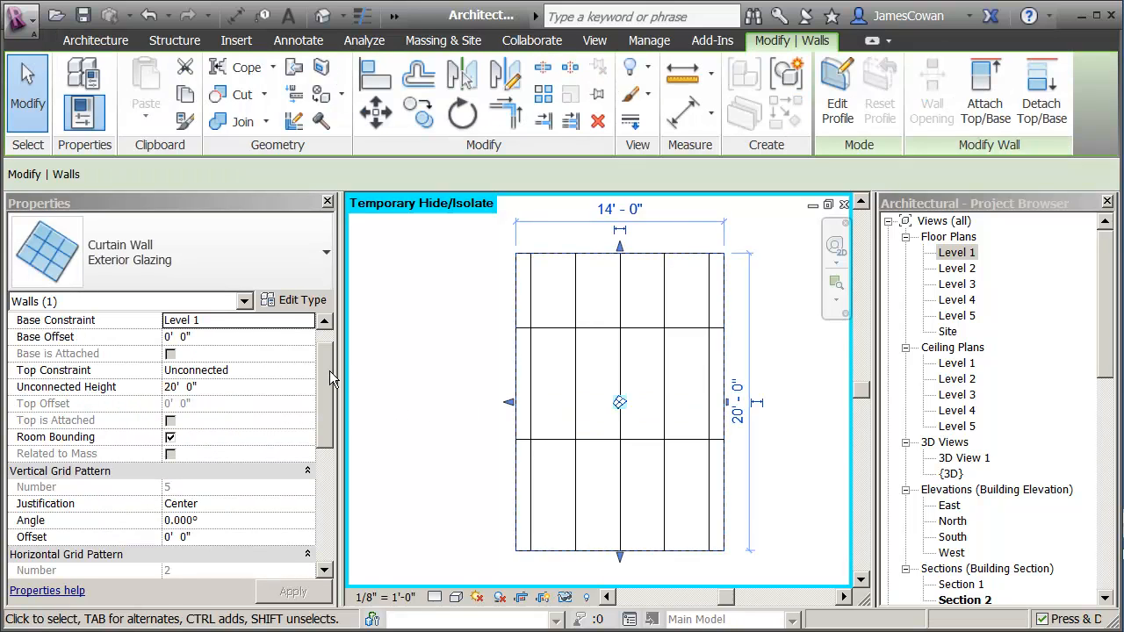
{"action": "left_click_drag", "start_coordinate": [331, 377], "coordinate": [330, 410]}
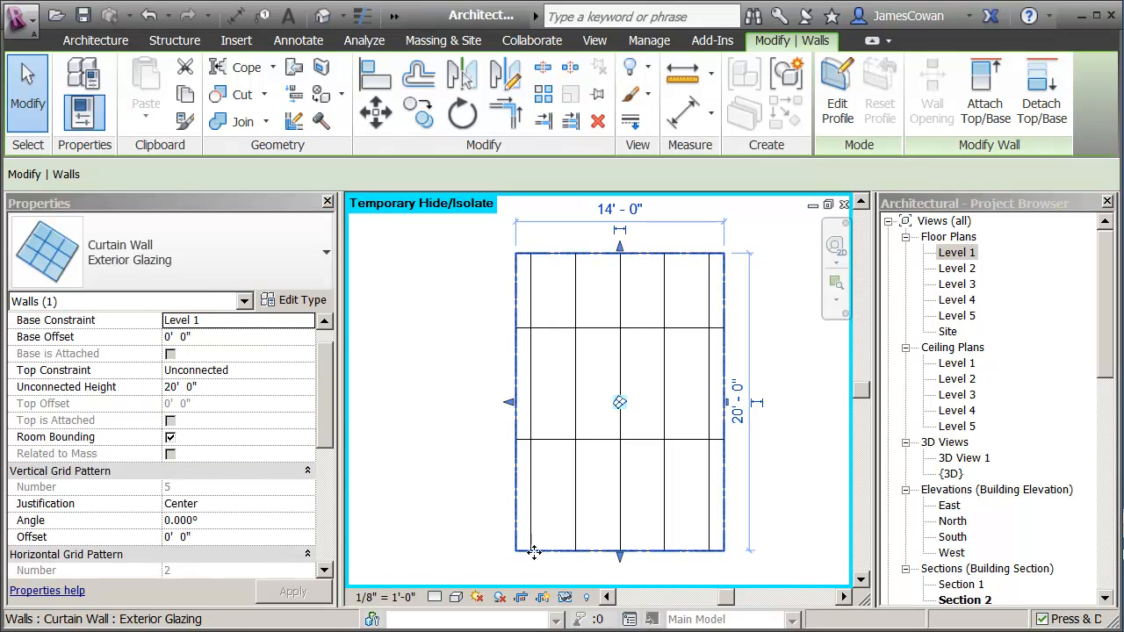
{"action": "left_click_drag", "start_coordinate": [330, 435], "coordinate": [335, 505]}
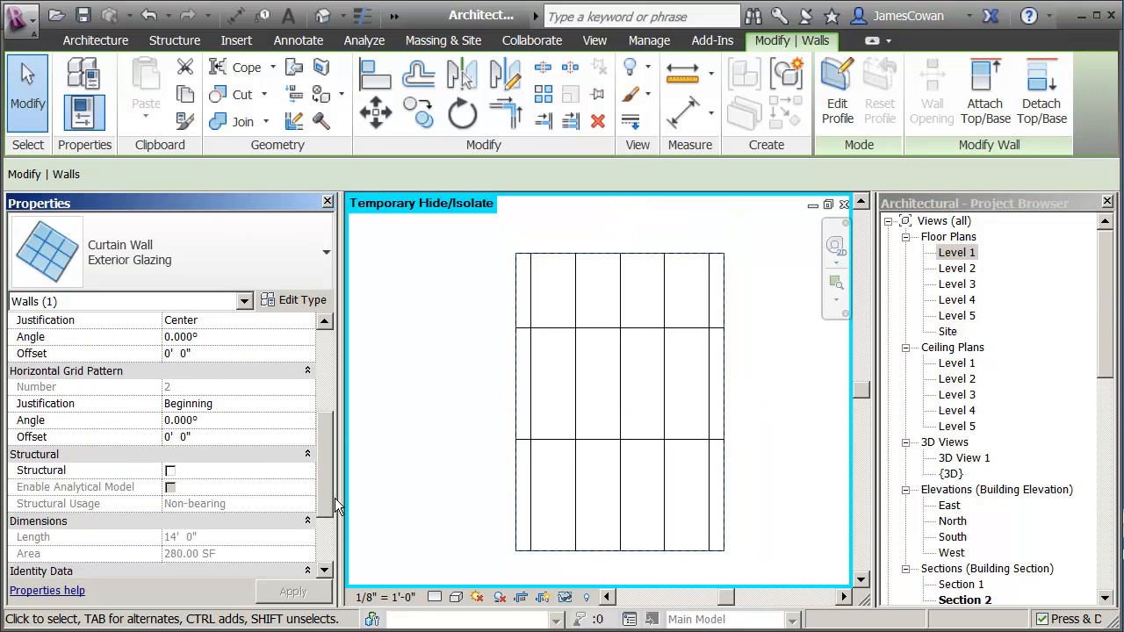
{"action": "left_click", "coordinate": [236, 406]}
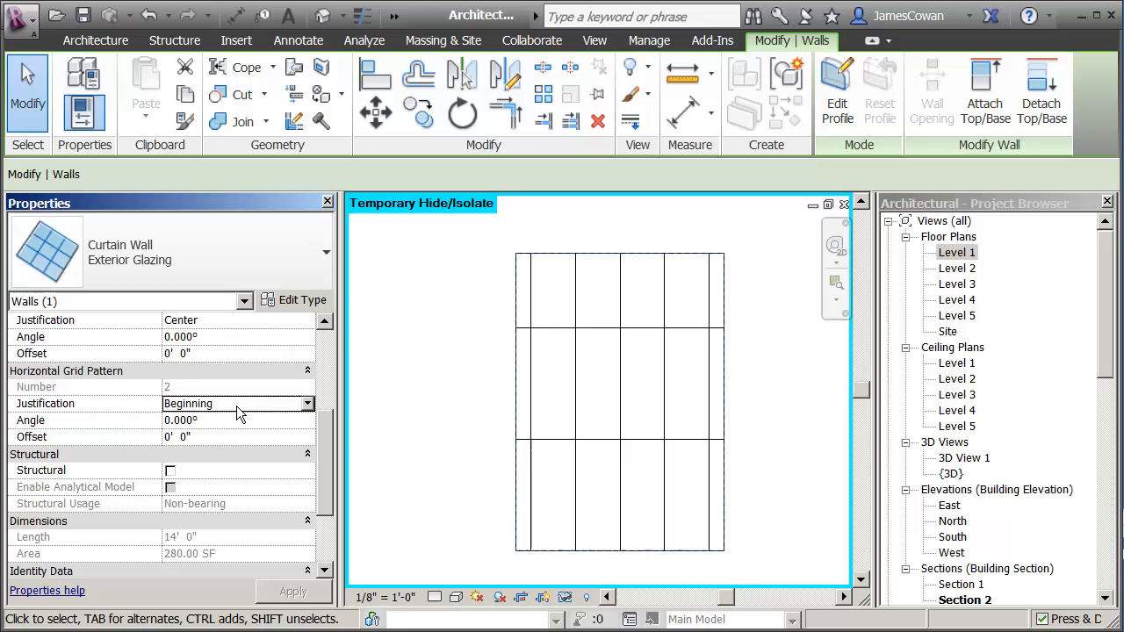
{"action": "left_click", "coordinate": [308, 405]}
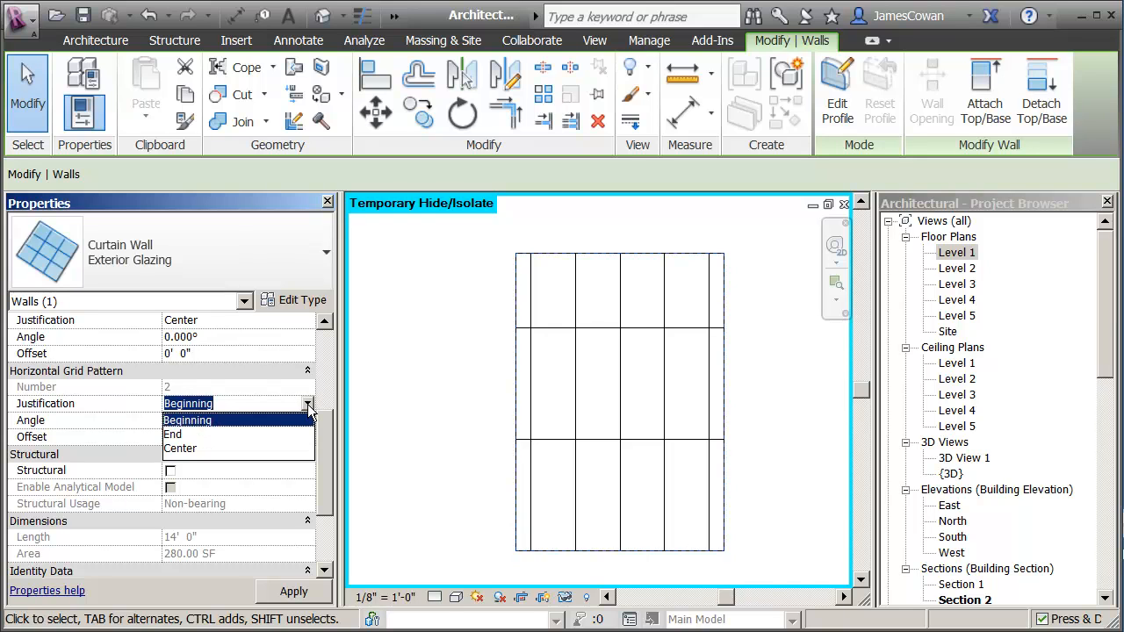
{"action": "left_click", "coordinate": [174, 435]}
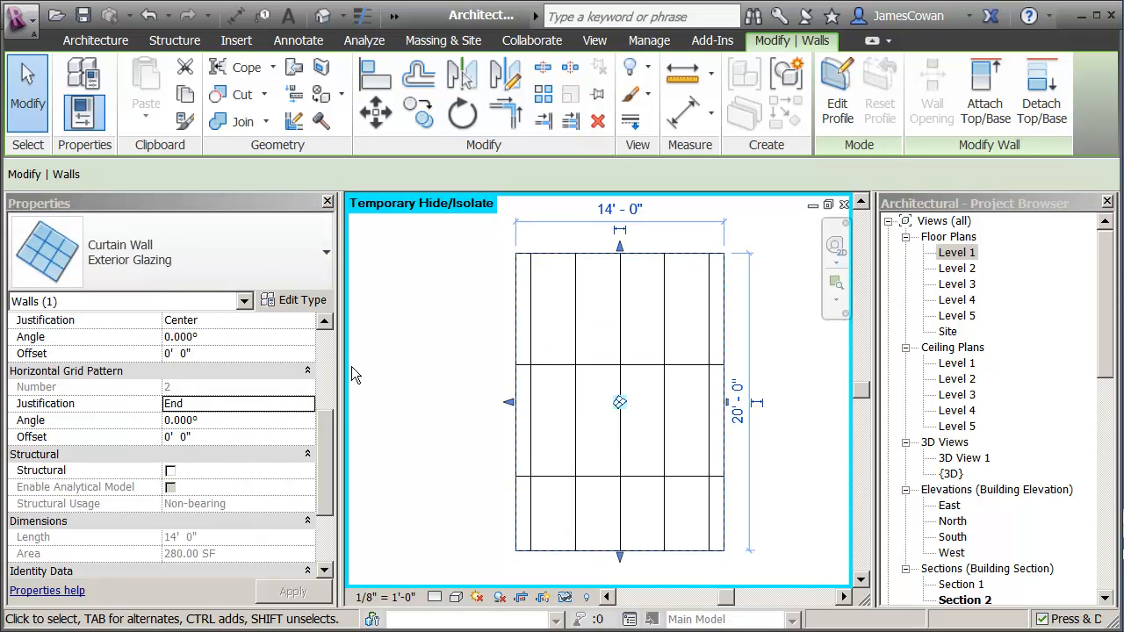
Check the Exterior Glazing type's grid spacing and set the curtain wall's horizontal grid justification to Beginning
{"action": "left_click", "coordinate": [287, 304]}
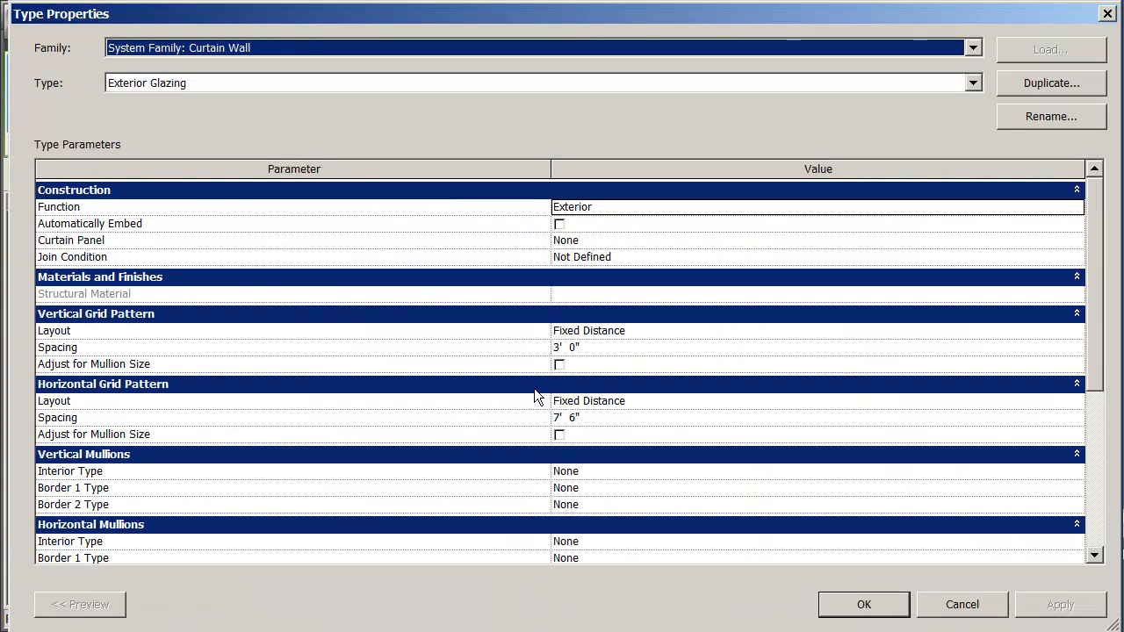
{"action": "left_click", "coordinate": [864, 605]}
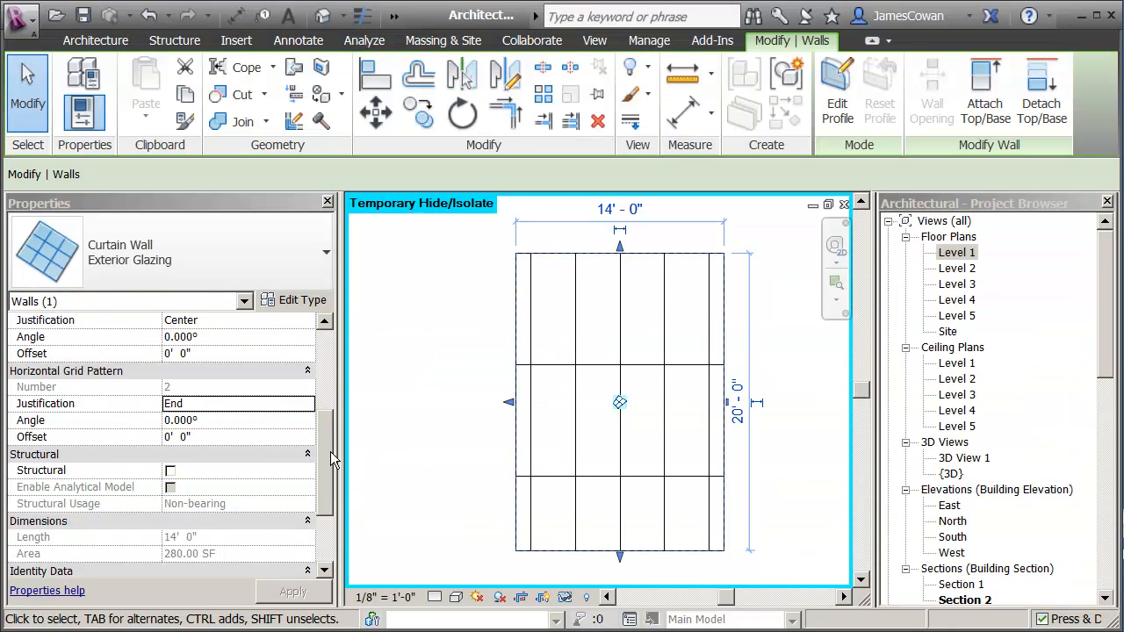
{"action": "left_click", "coordinate": [325, 444]}
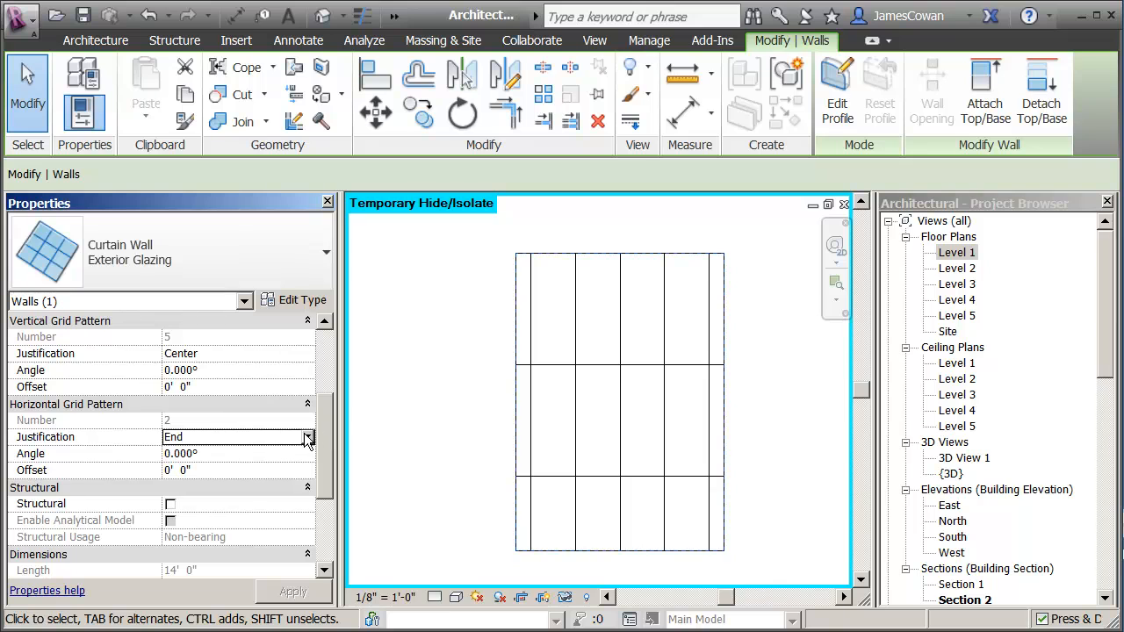
{"action": "left_click", "coordinate": [307, 436]}
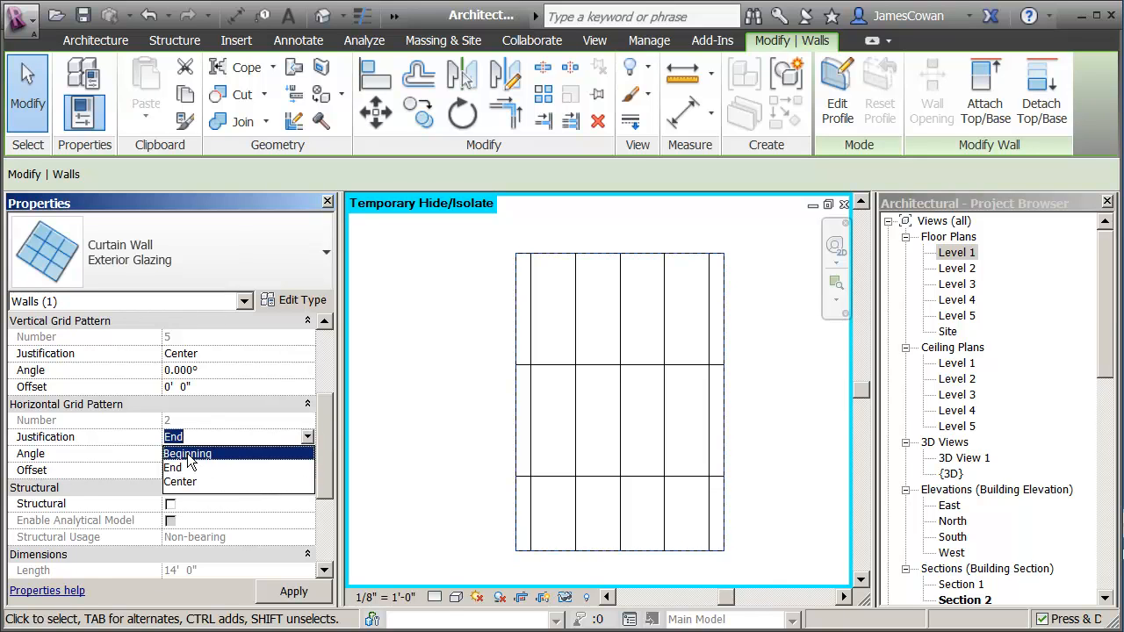
{"action": "left_click", "coordinate": [188, 455]}
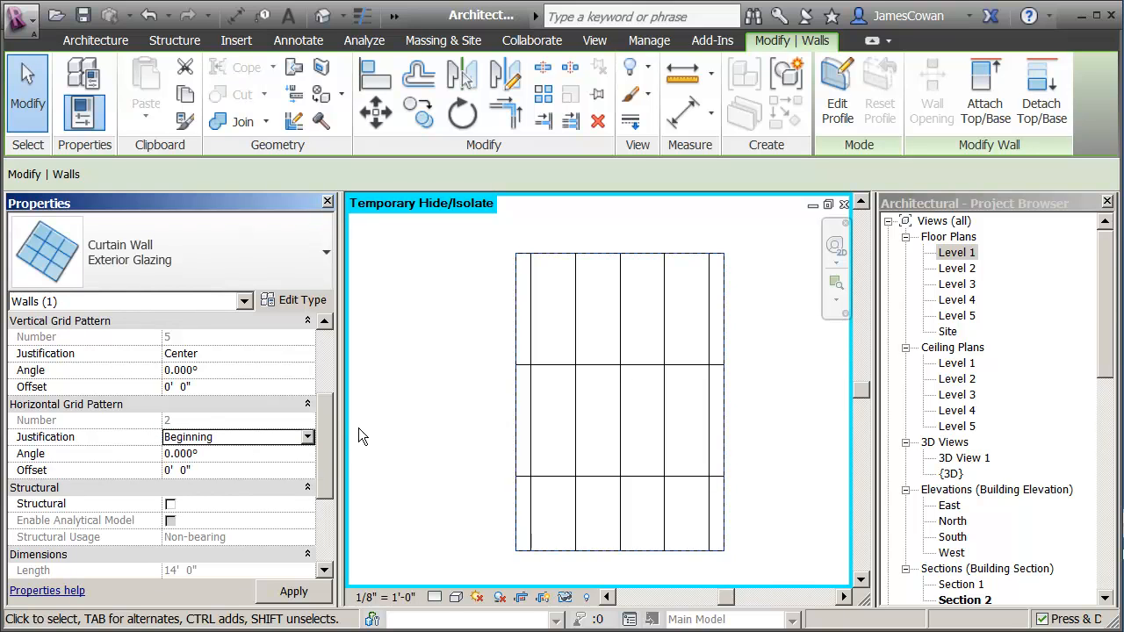
{"action": "left_click", "coordinate": [410, 517]}
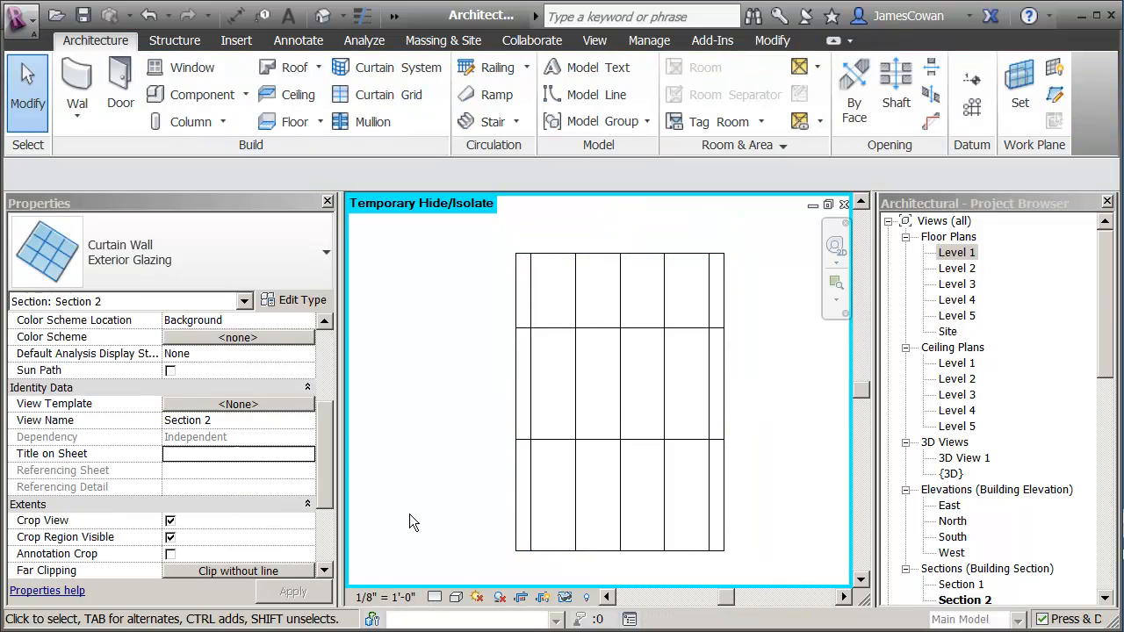
Lower the curtain wall's top edge and set the wall's height to 9' 0"
{"action": "left_click", "coordinate": [630, 261]}
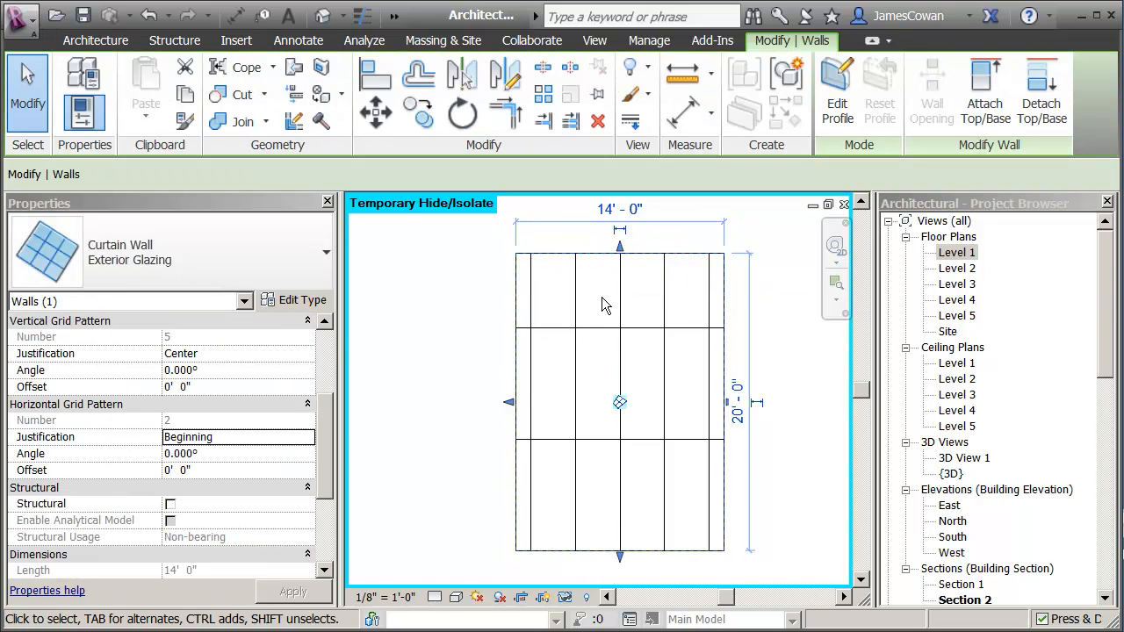
{"action": "left_click_drag", "start_coordinate": [620, 249], "coordinate": [622, 384]}
{"action": "left_click", "coordinate": [736, 465]}
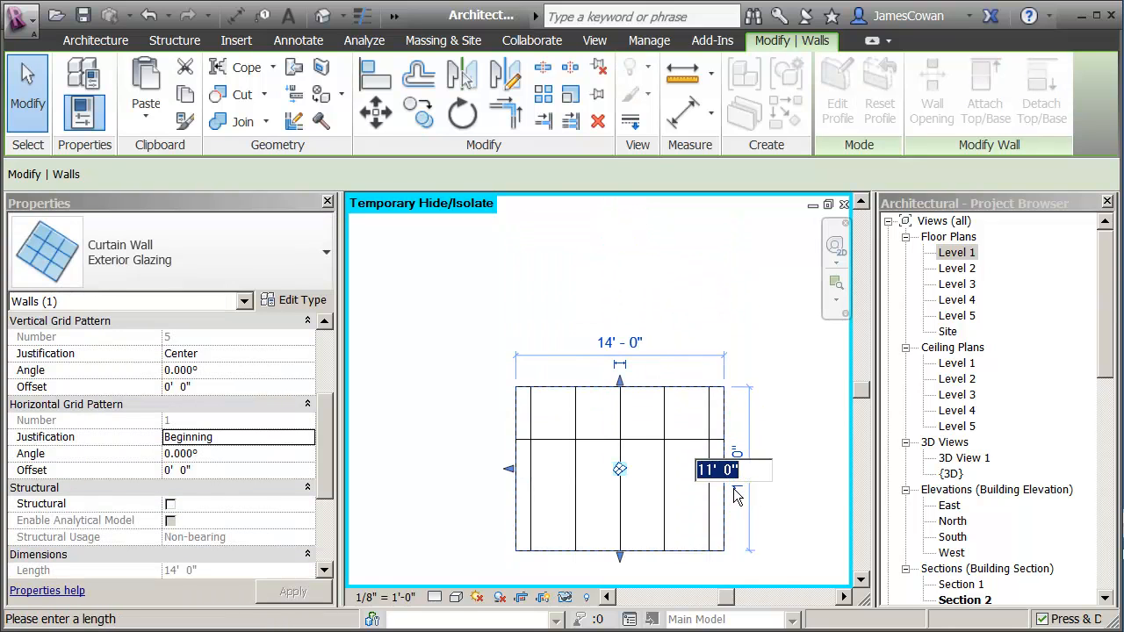
{"action": "type", "text": "9"}
{"action": "key", "text": "Return"}
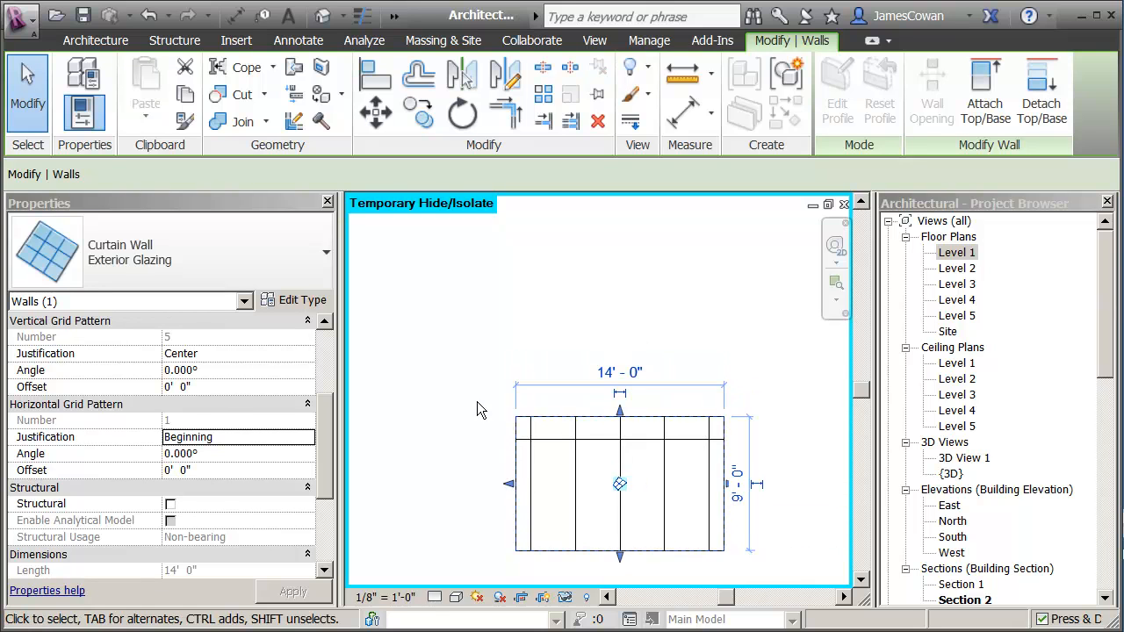
{"action": "left_click", "coordinate": [487, 405]}
Place 2.5" x 5" rectangular mullions on all vertical grid lines, both side edges and the bottom edge of the curtain wall
{"action": "scroll", "coordinate": [531, 514], "scroll_direction": "up", "scroll_amount": 1}
{"action": "scroll", "coordinate": [631, 442], "scroll_direction": "up", "scroll_amount": 1}
{"action": "middle_click_drag", "start_coordinate": [641, 447], "coordinate": [599, 361]}
{"action": "scroll", "coordinate": [624, 385], "scroll_direction": "up", "scroll_amount": 1}
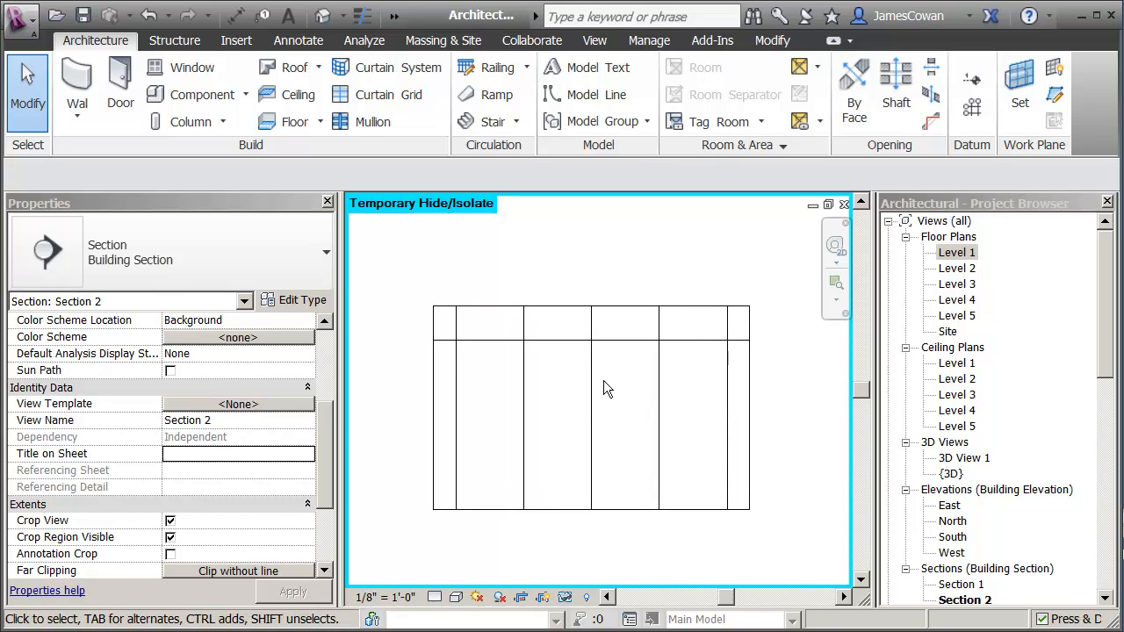
{"action": "left_click", "coordinate": [355, 128]}
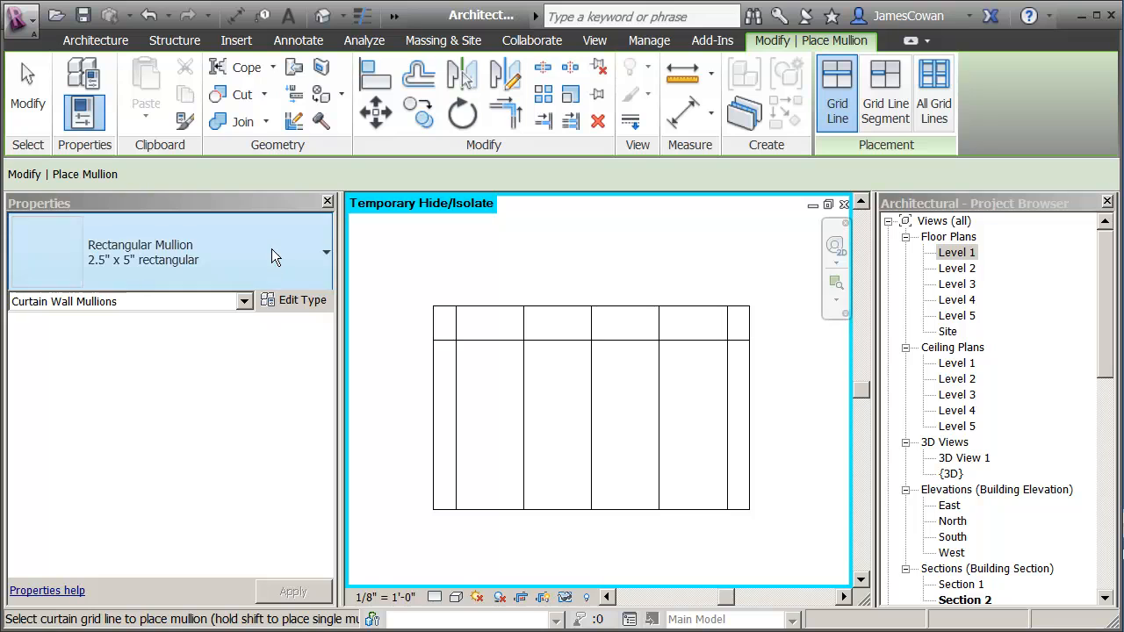
{"action": "left_click", "coordinate": [435, 378]}
{"action": "left_click", "coordinate": [454, 394]}
{"action": "left_click", "coordinate": [524, 404]}
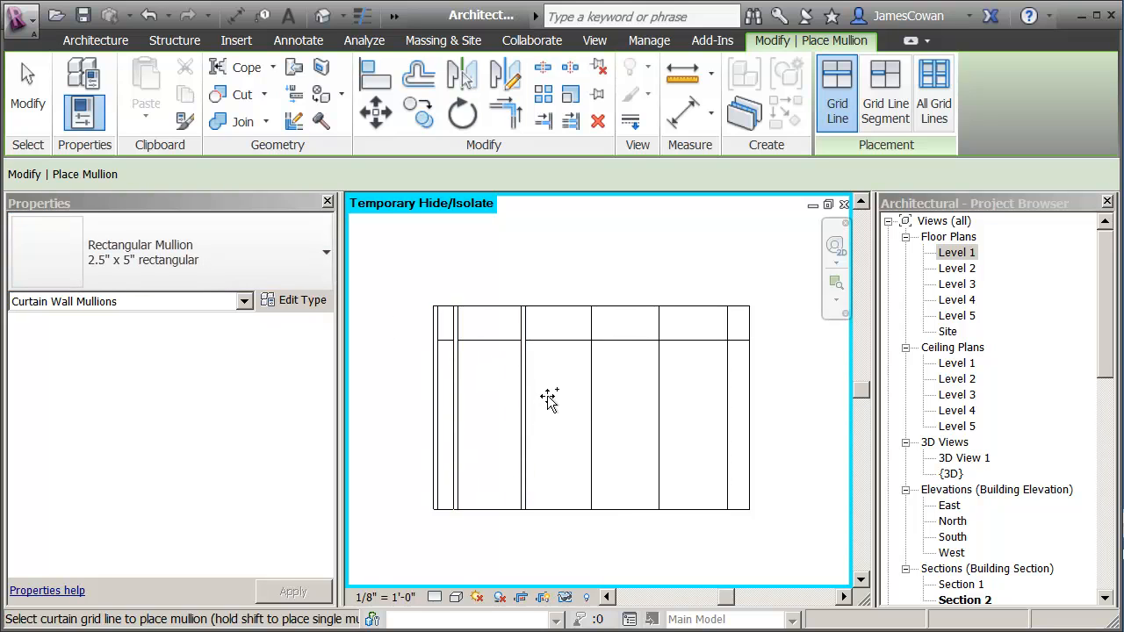
{"action": "left_click", "coordinate": [593, 411]}
{"action": "left_click", "coordinate": [659, 413]}
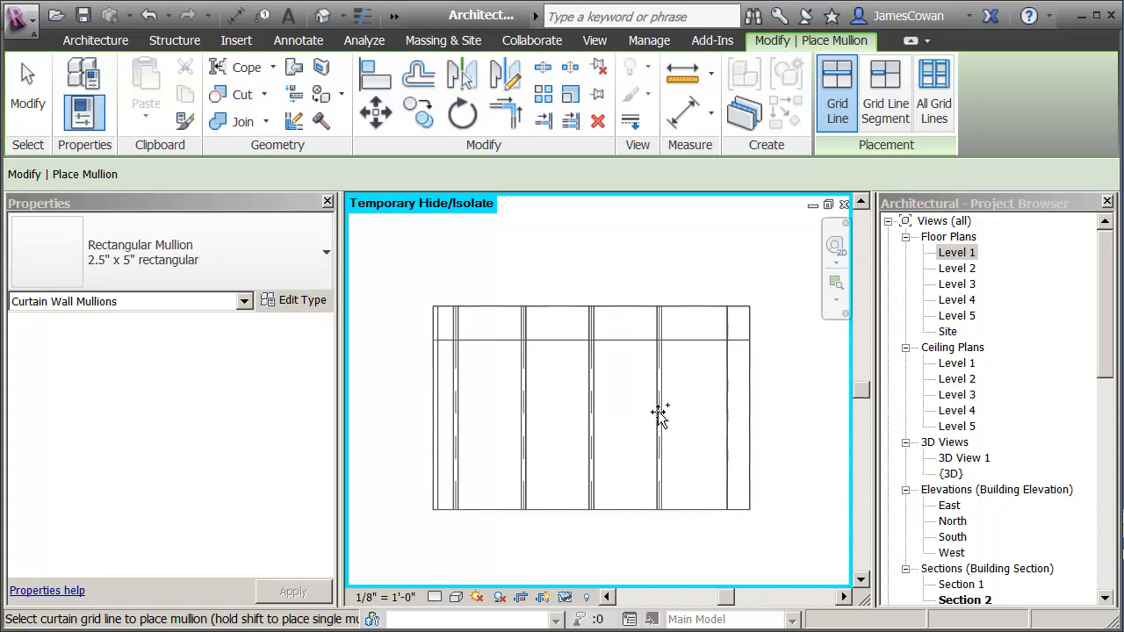
{"action": "left_click", "coordinate": [730, 417]}
{"action": "left_click", "coordinate": [750, 420]}
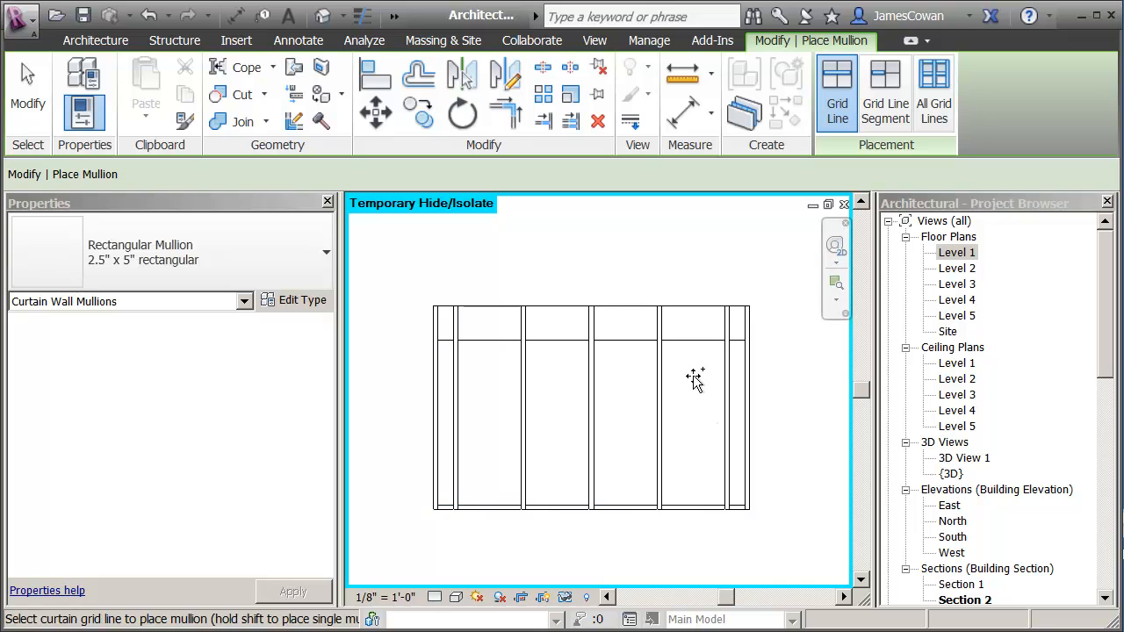
Place 2.5" x 5" rectangular mullions on the curtain wall's horizontal grid line and top edge, and finish placing mullions
{"action": "left_click", "coordinate": [682, 341]}
{"action": "left_click", "coordinate": [693, 307]}
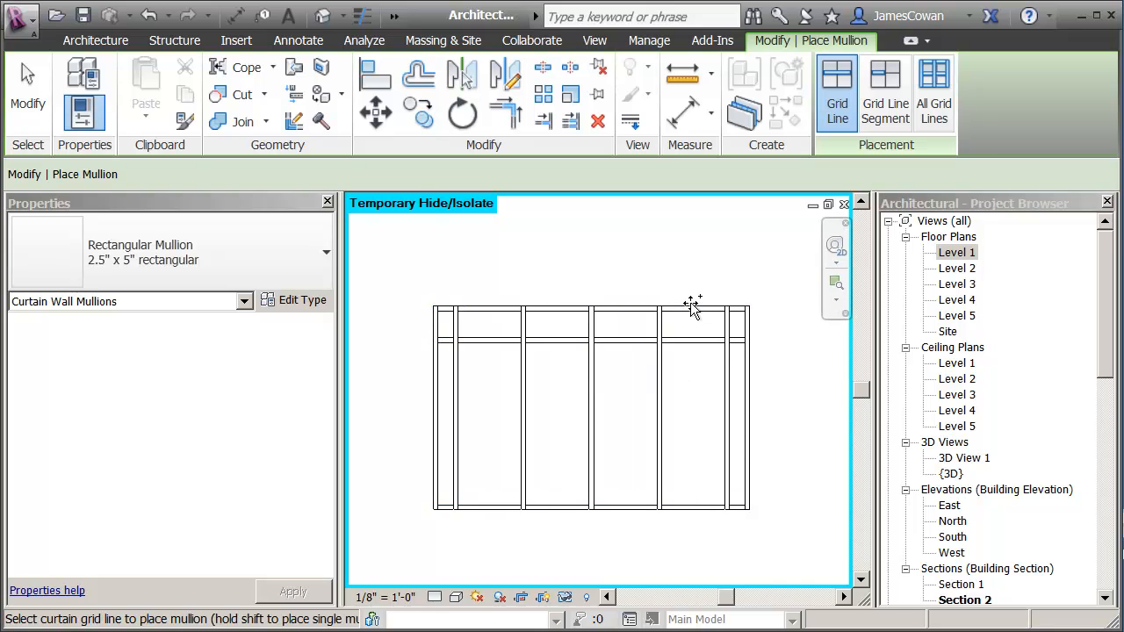
{"action": "key", "text": "Escape"}
{"action": "key", "text": "Escape"}
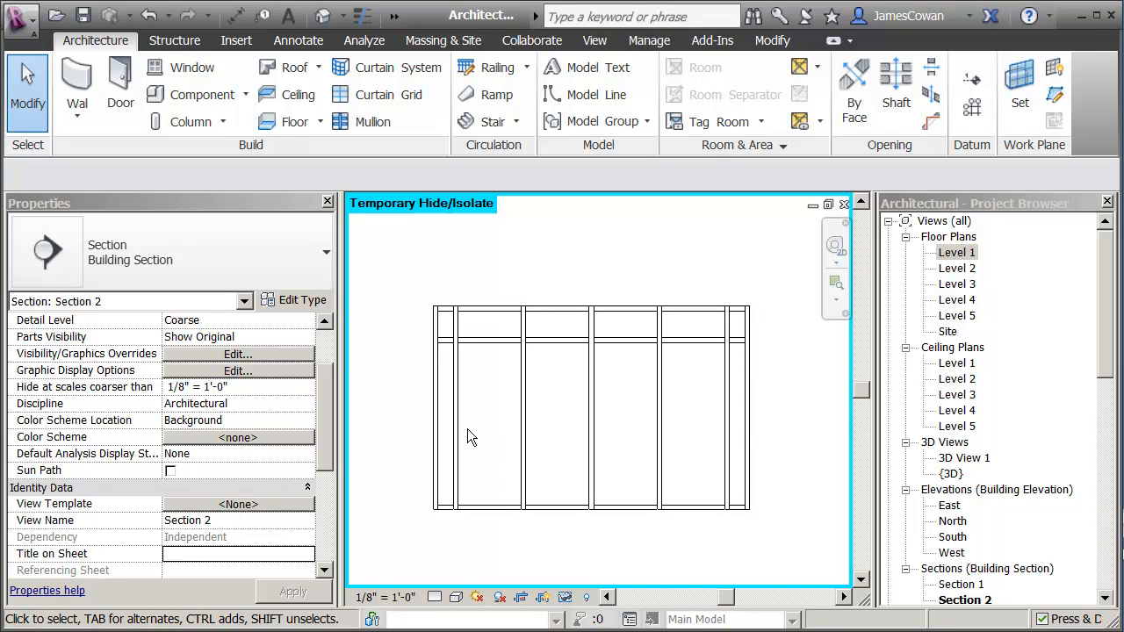
Select the grid line behind the second interior vertical mullion from the left and examine its type association and spacing
{"action": "scroll", "coordinate": [477, 425], "scroll_direction": "up", "scroll_amount": 1}
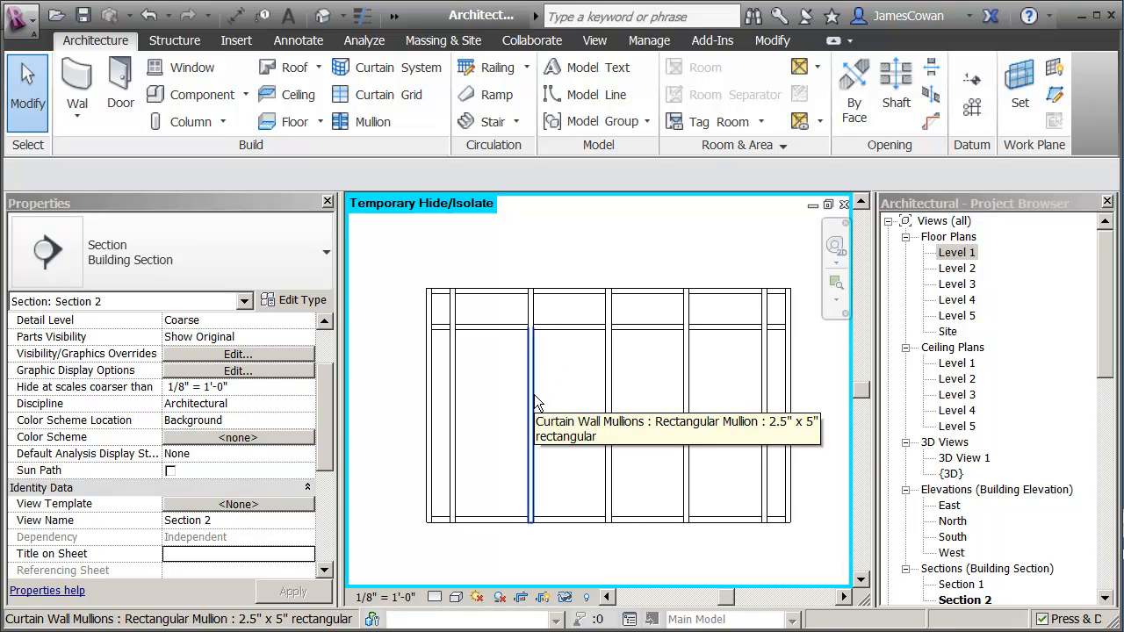
{"action": "key", "text": "Tab"}
{"action": "key", "text": "Tab"}
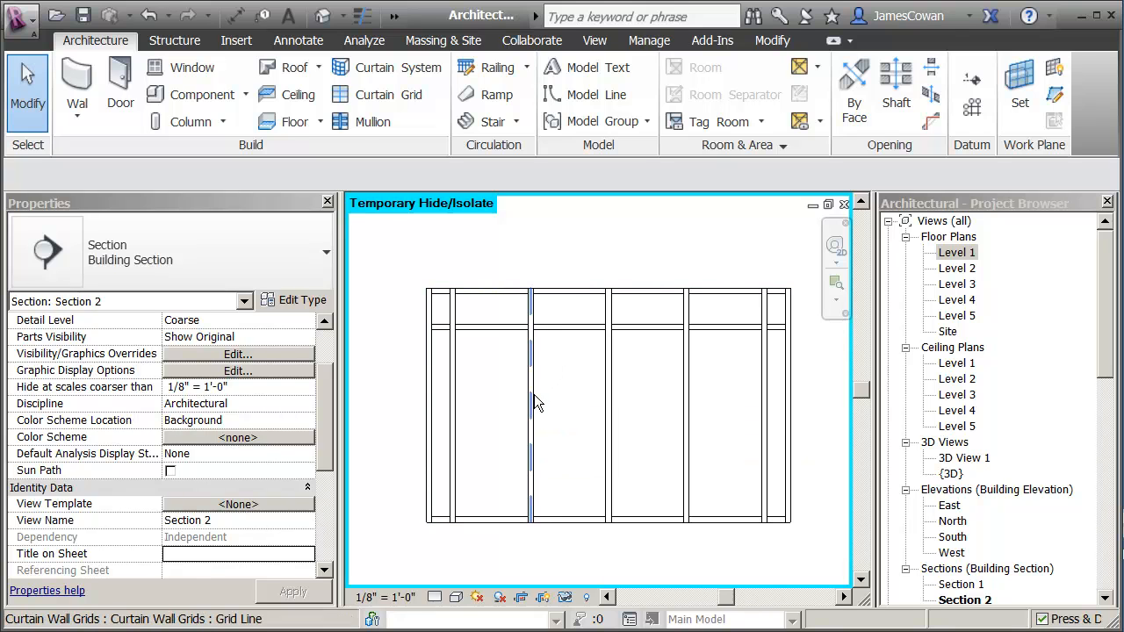
{"action": "left_click", "coordinate": [534, 396]}
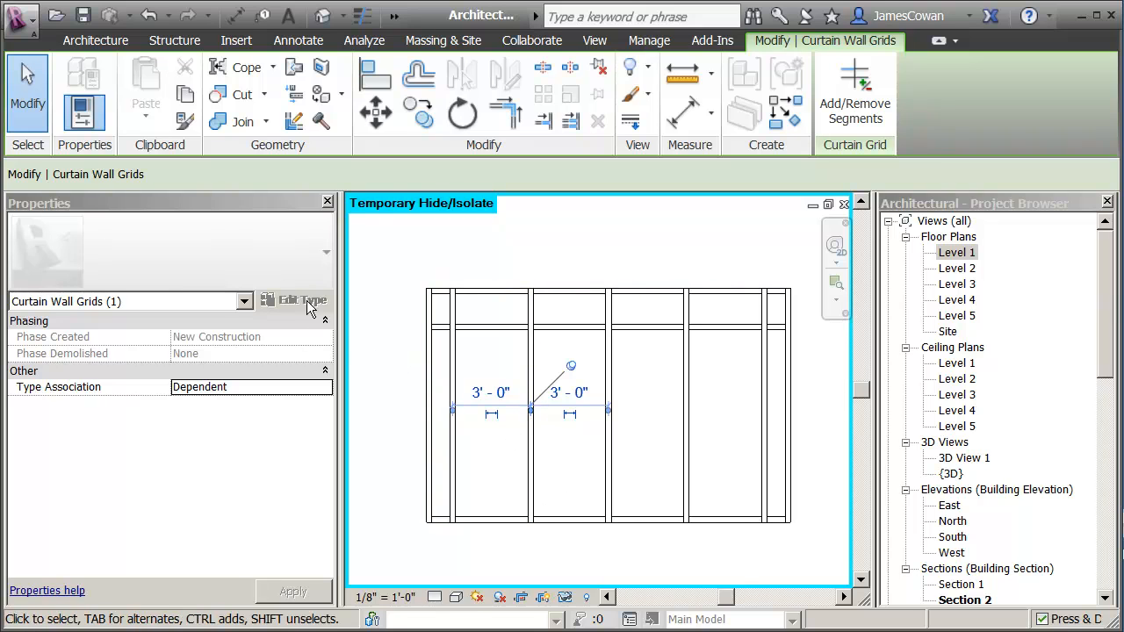
{"action": "left_click", "coordinate": [367, 377]}
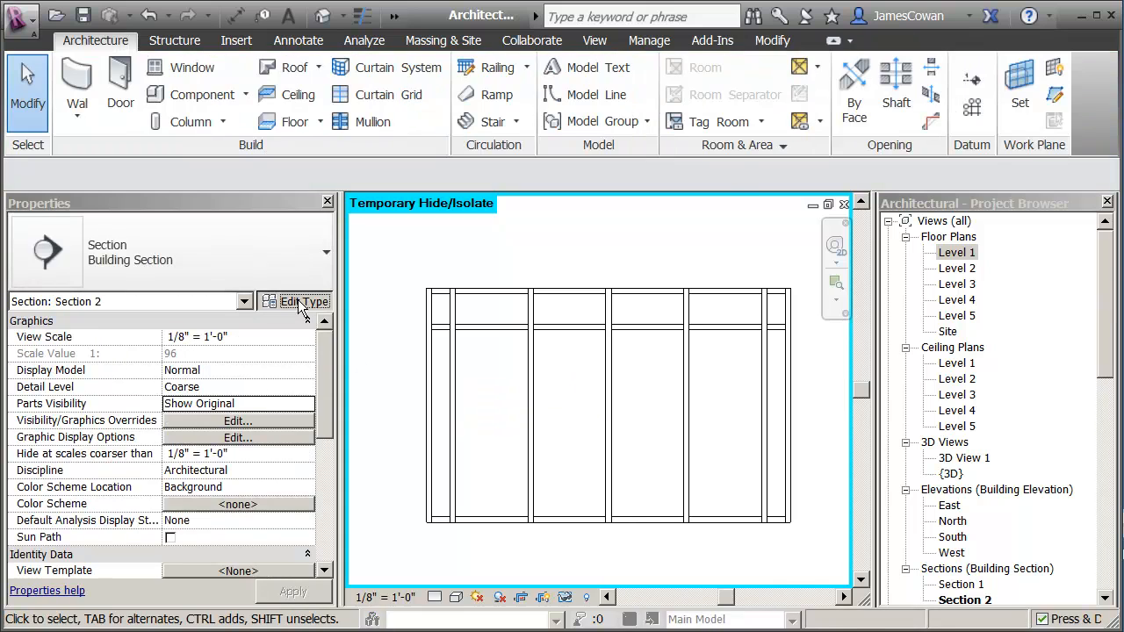
Review the vertical grid spacing in the curtain wall's Exterior Glazing type properties
{"action": "left_click", "coordinate": [298, 300]}
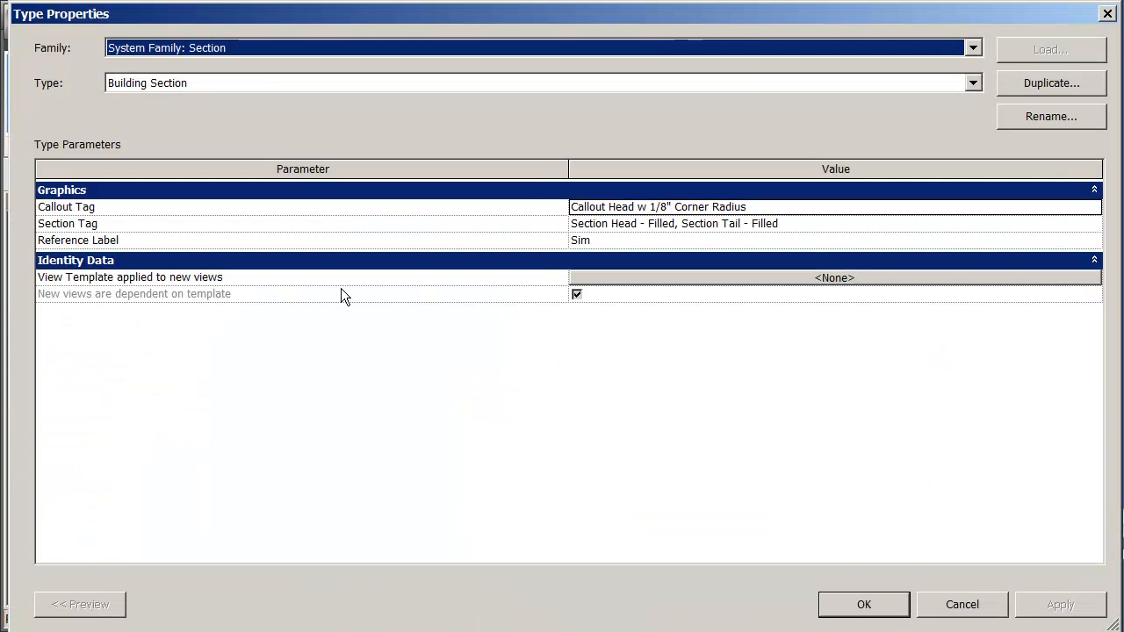
{"action": "left_click", "coordinate": [1108, 13]}
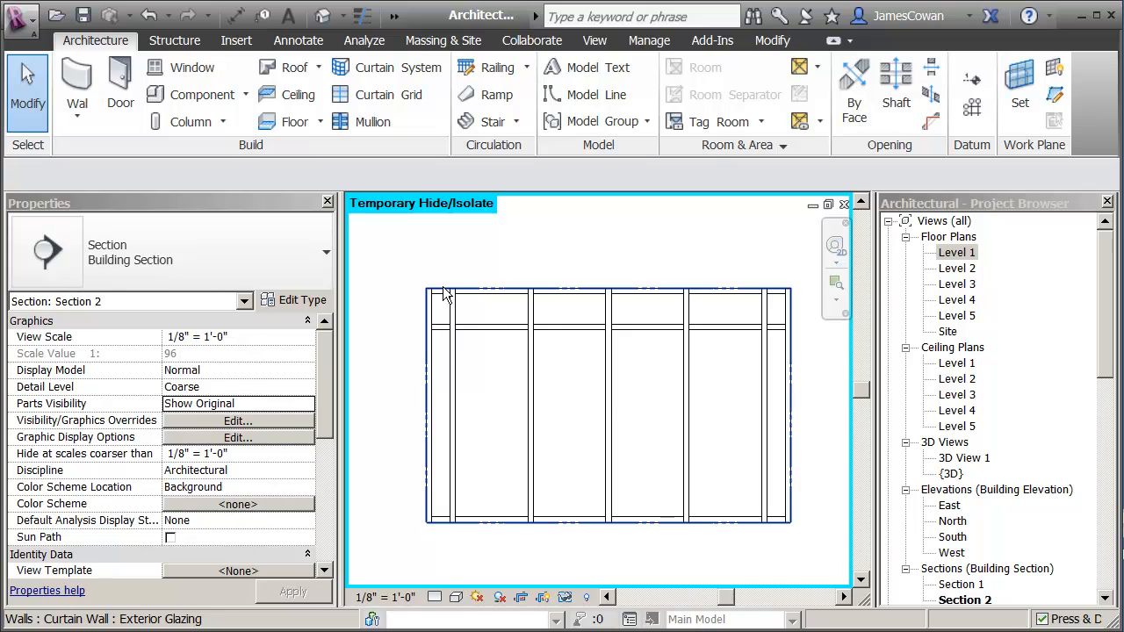
{"action": "left_click", "coordinate": [444, 296]}
{"action": "left_click", "coordinate": [299, 301]}
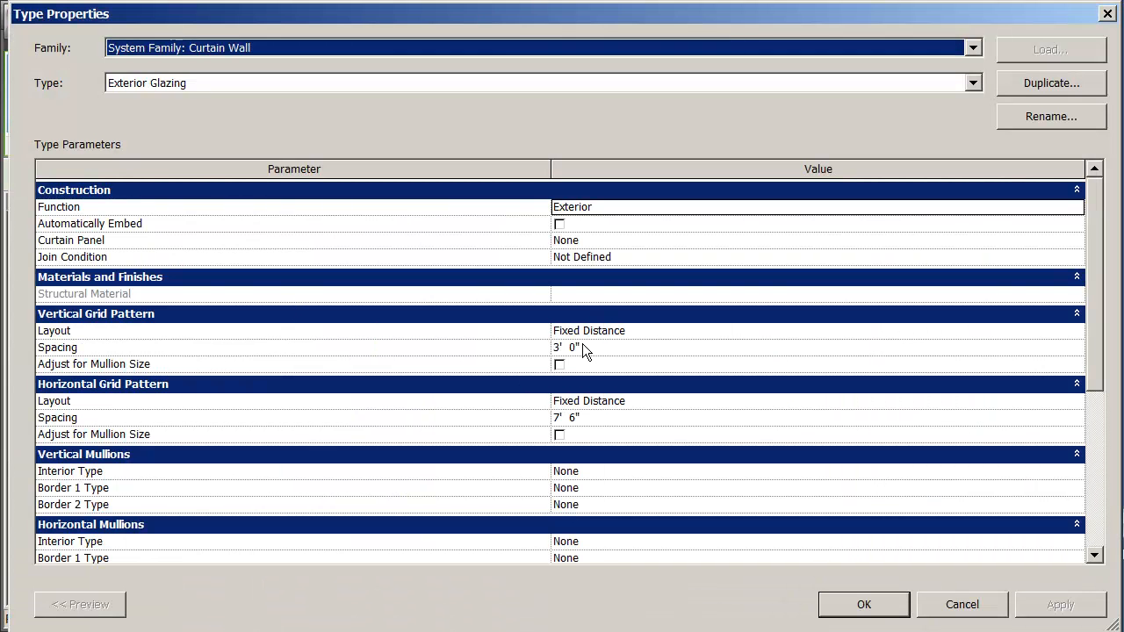
{"action": "left_click", "coordinate": [865, 607]}
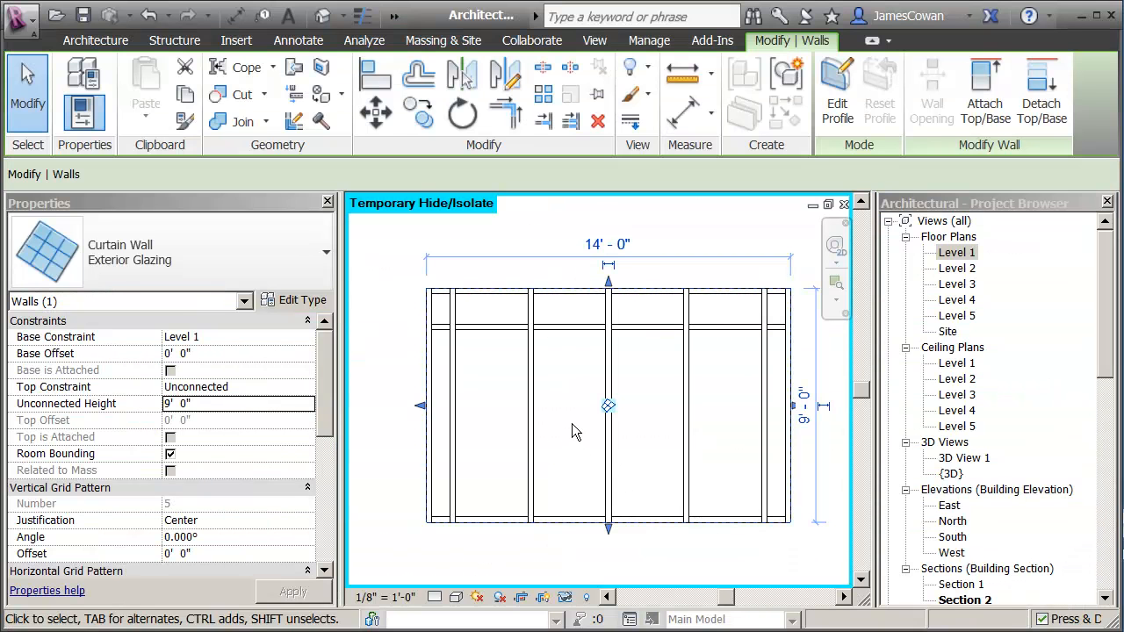
{"action": "left_click", "coordinate": [572, 423]}
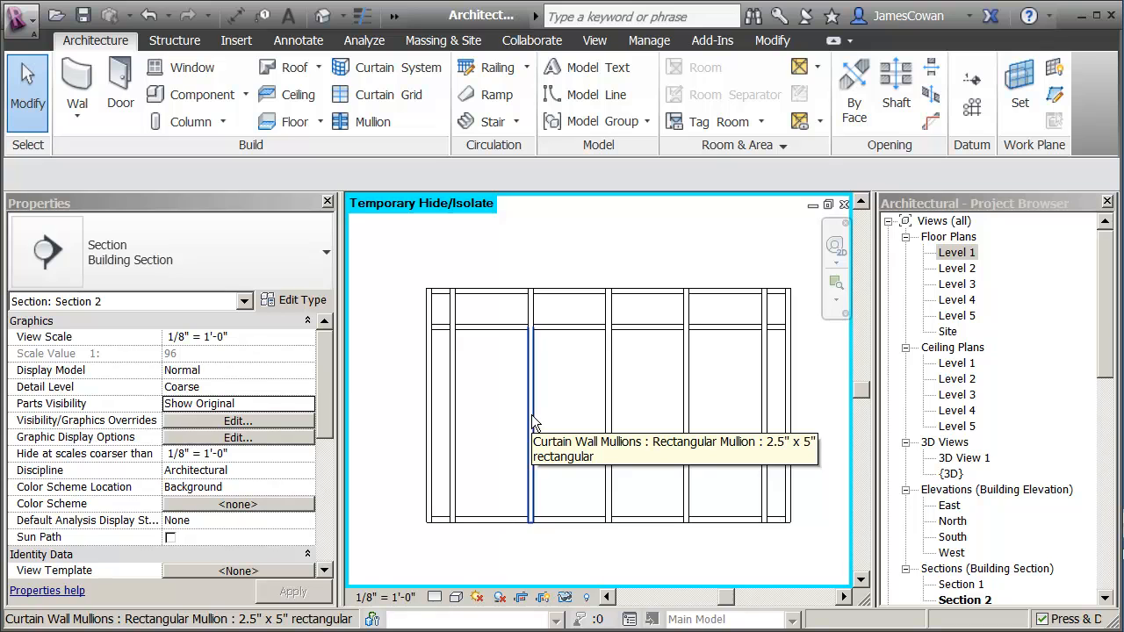
Unpin the second interior vertical grid line from the left and set its distance to the center grid line to 4' 0"
{"action": "left_click", "coordinate": [532, 425]}
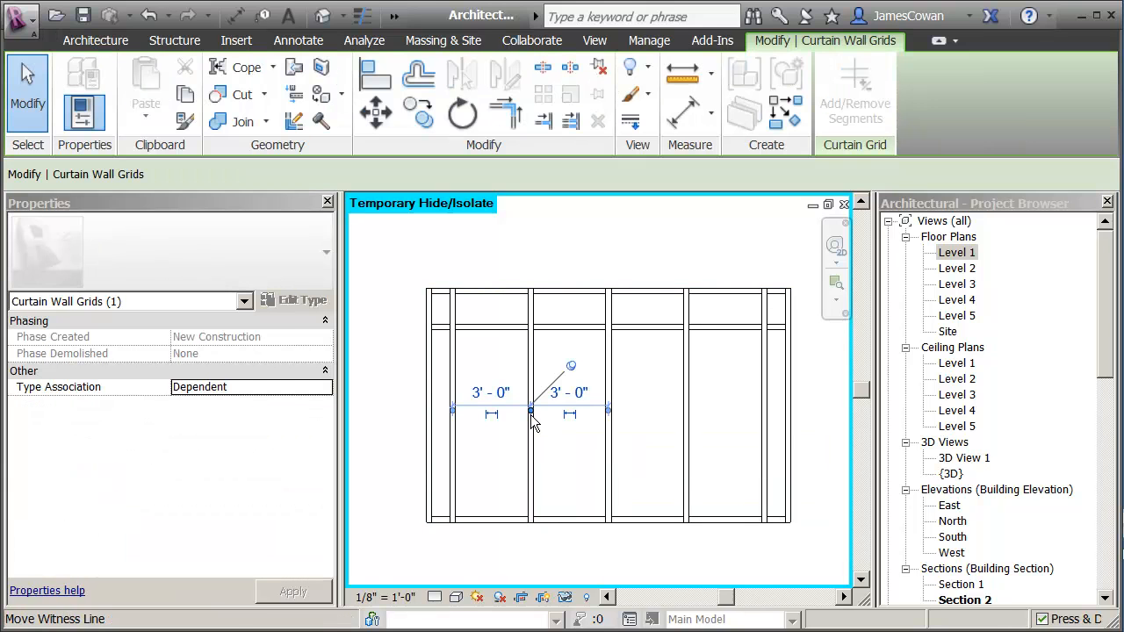
{"action": "left_click", "coordinate": [571, 366]}
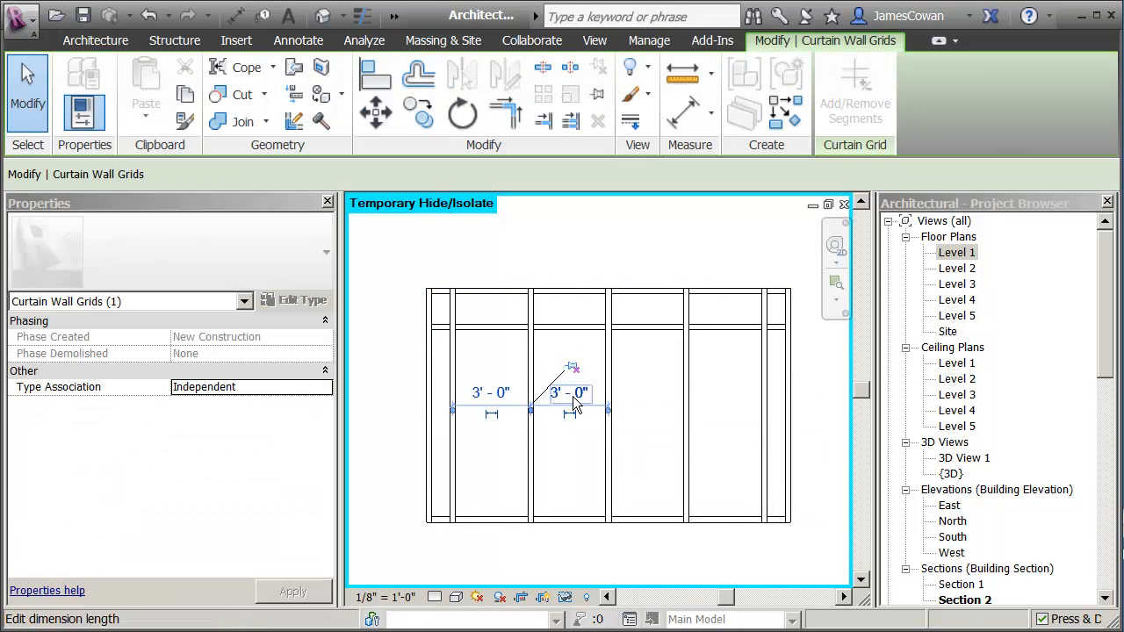
{"action": "left_click", "coordinate": [571, 392]}
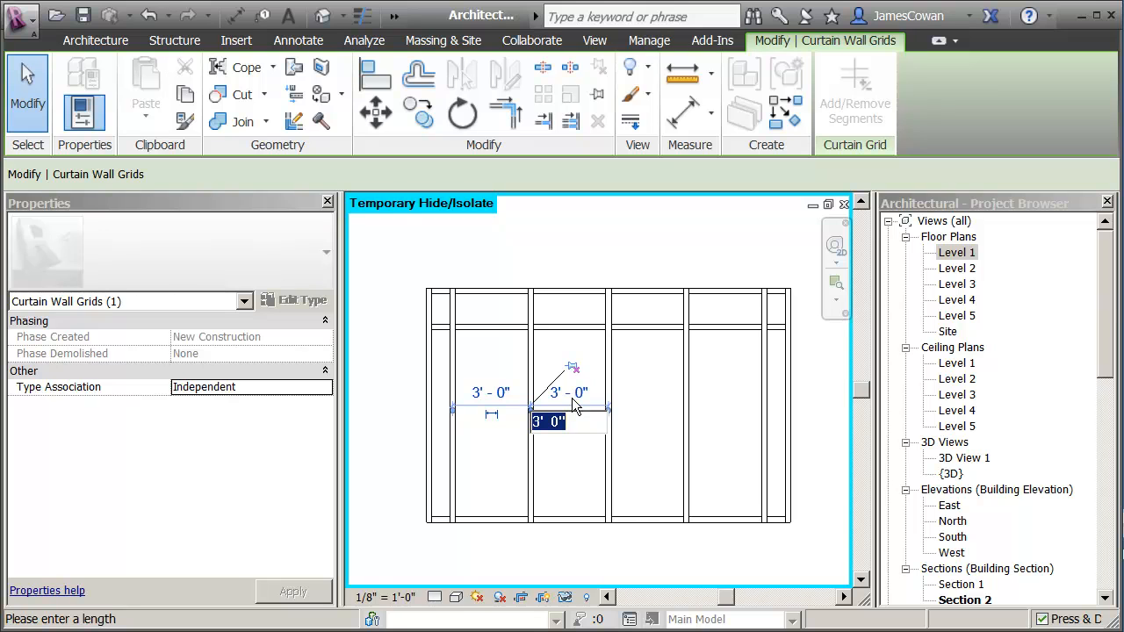
{"action": "type", "text": "4"}
{"action": "key", "text": "Return"}
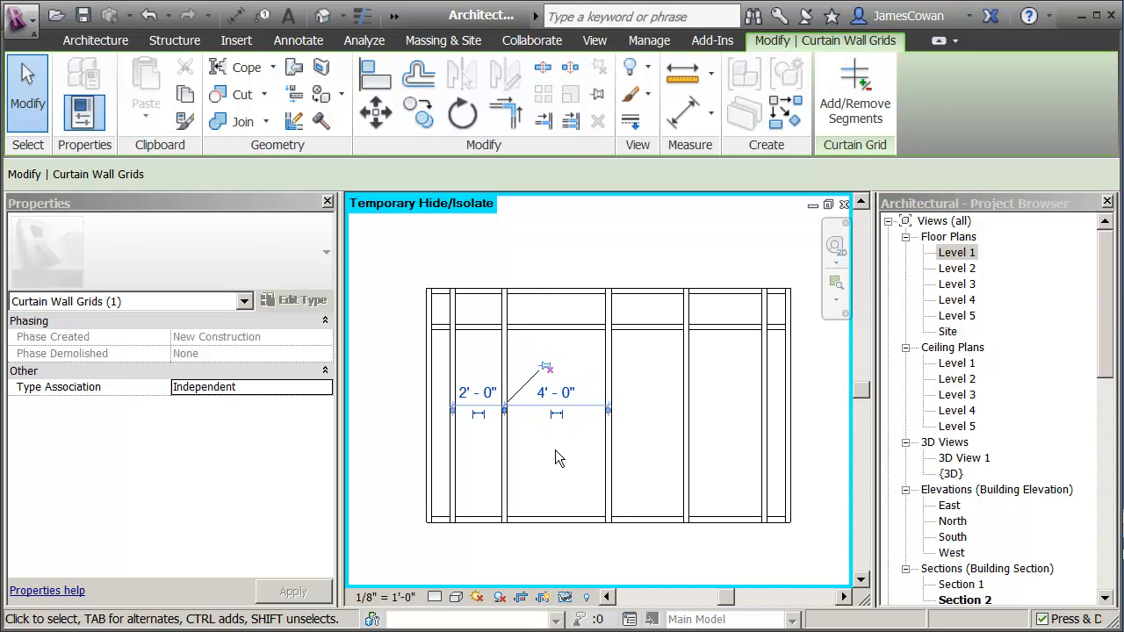
{"action": "left_click", "coordinate": [384, 404]}
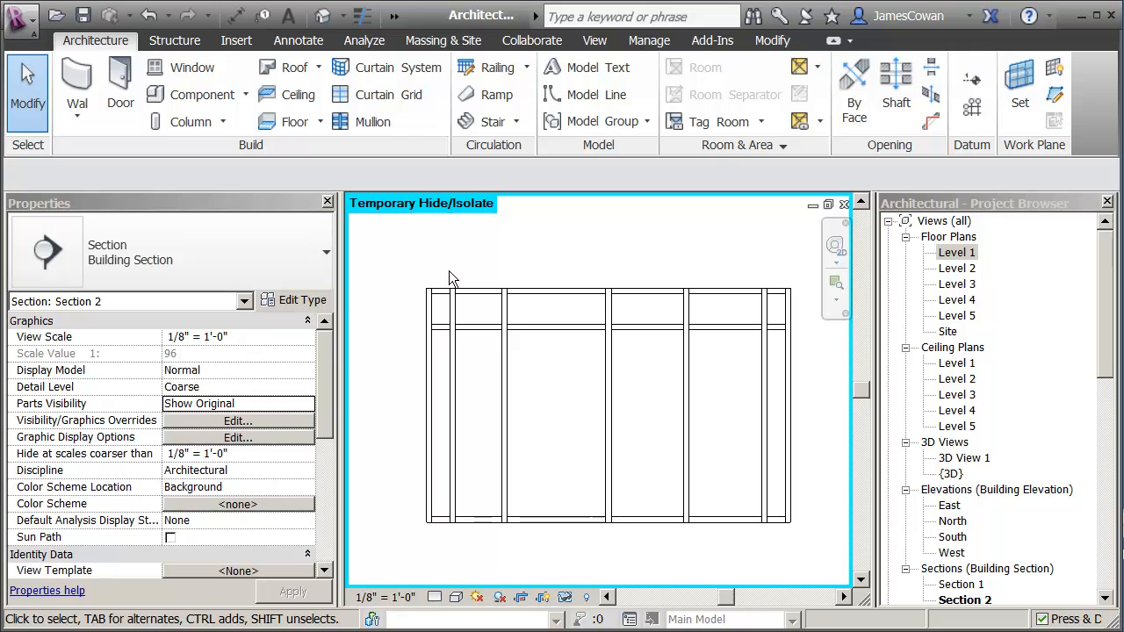
Compare the adjusted grid line with the spacing in the Exterior Glazing type properties
{"action": "left_click", "coordinate": [469, 285]}
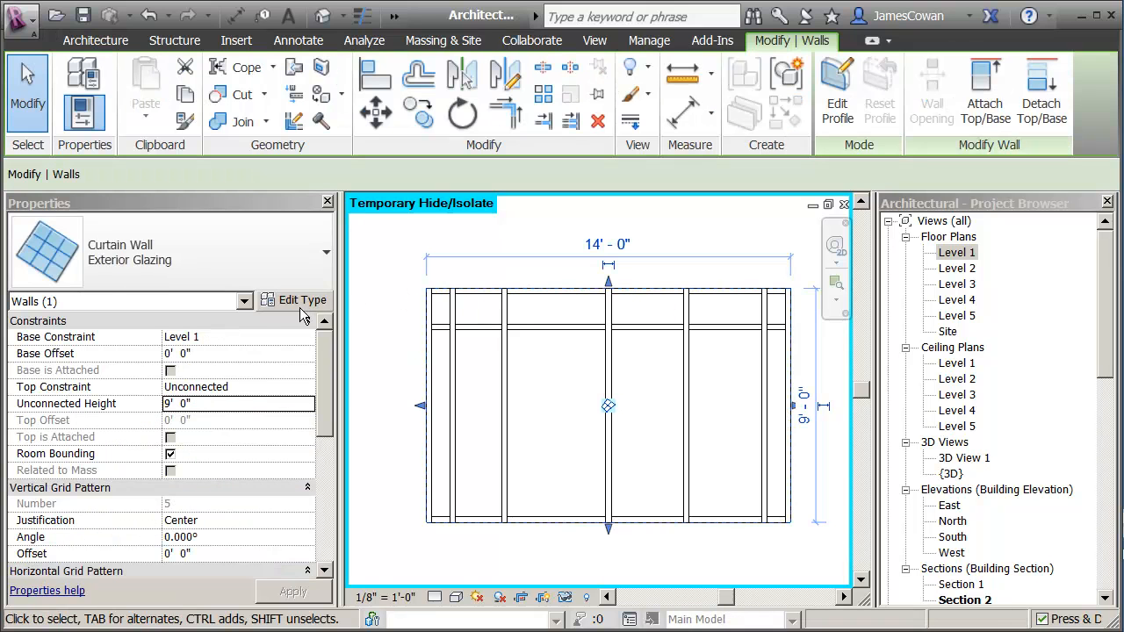
{"action": "left_click", "coordinate": [290, 302]}
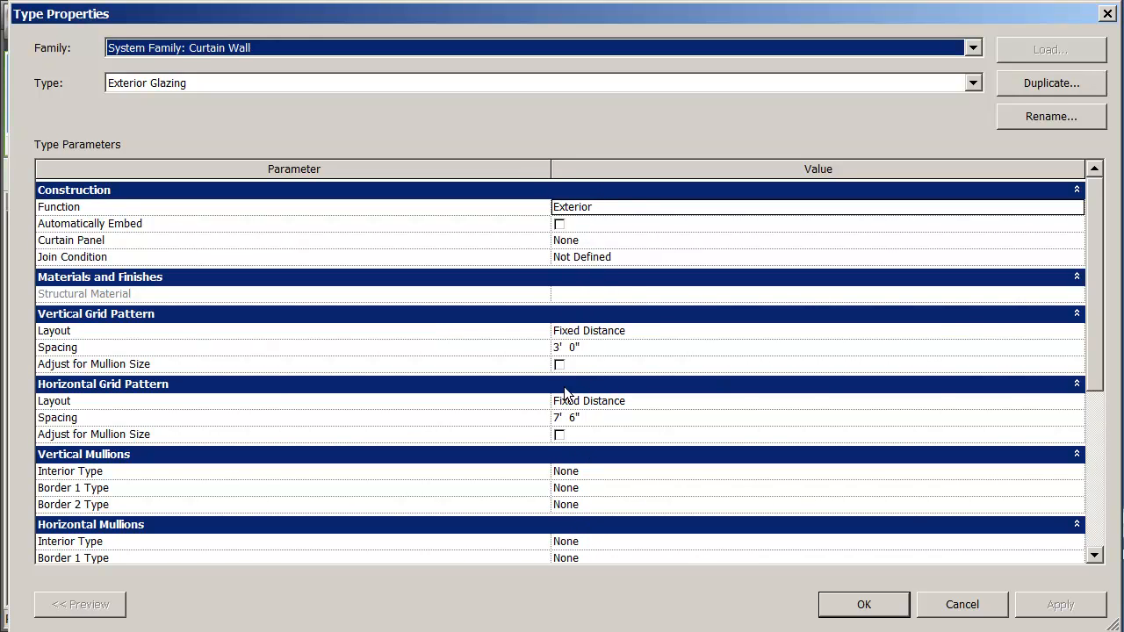
{"action": "left_click", "coordinate": [866, 604]}
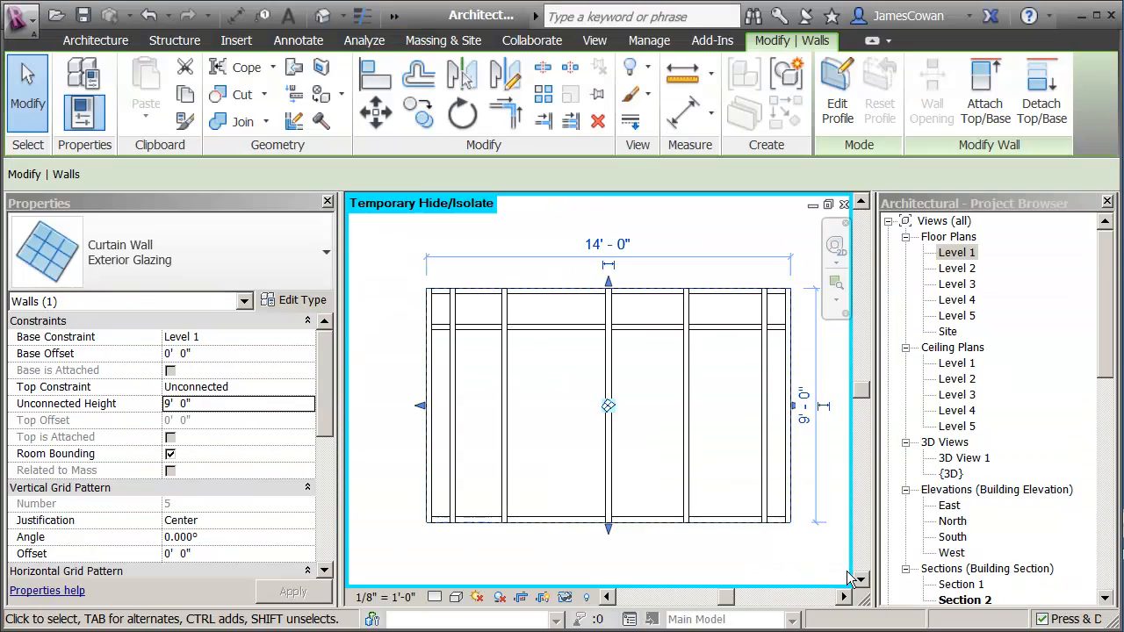
{"action": "left_click", "coordinate": [786, 561]}
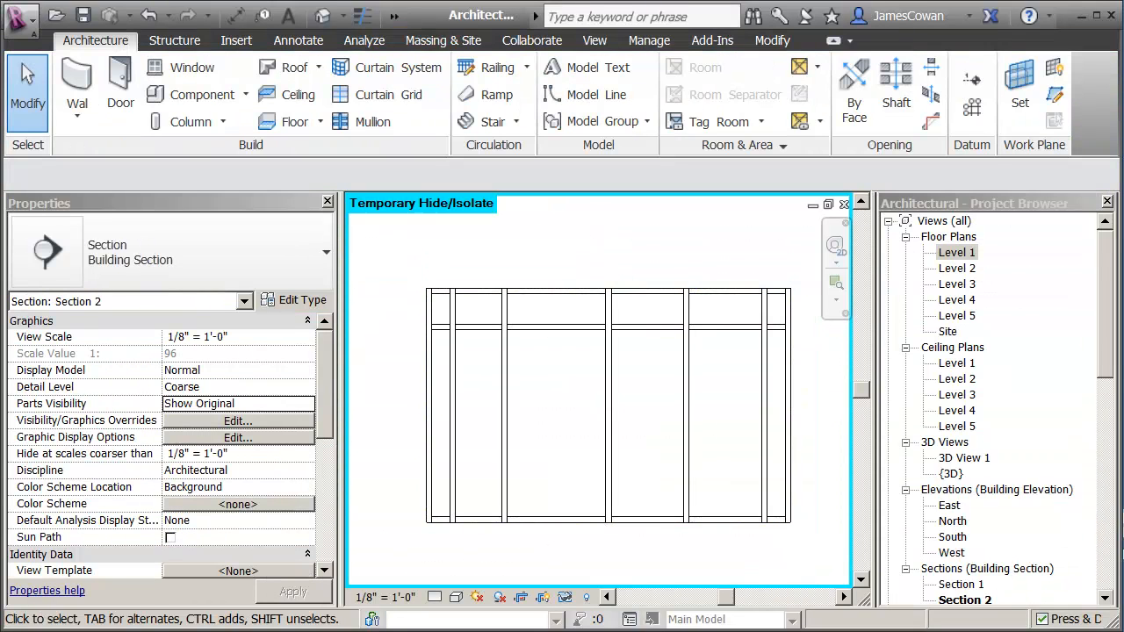